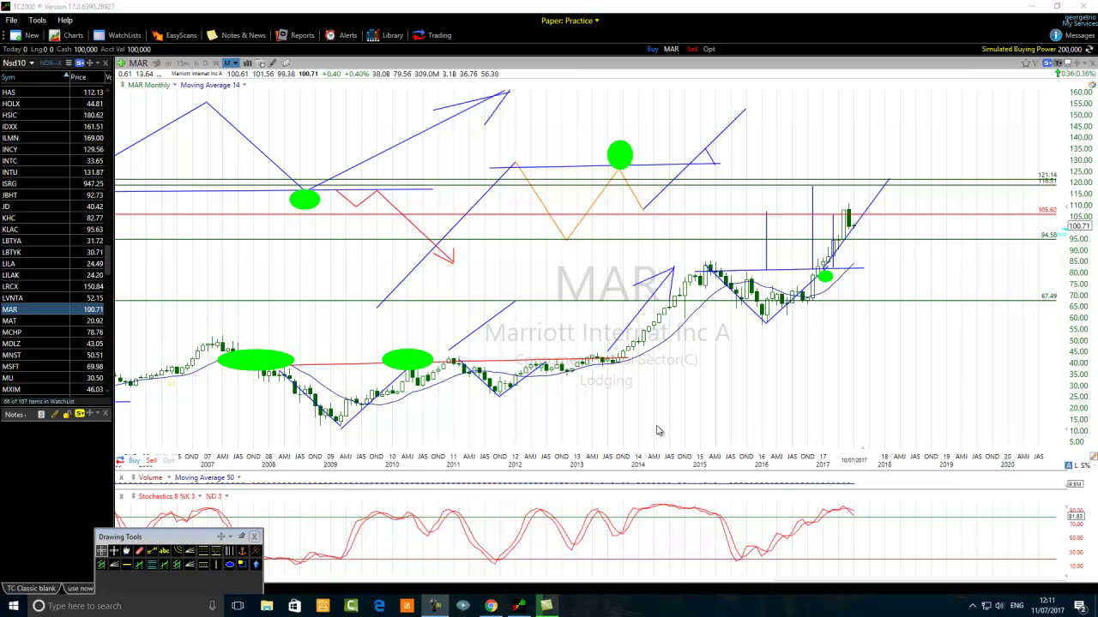
Mark the 118.51–121.14 zone above the latest MAR candles and the 2017 Stochastics peak with green ellipses
scroll(658, 427, up, 3)
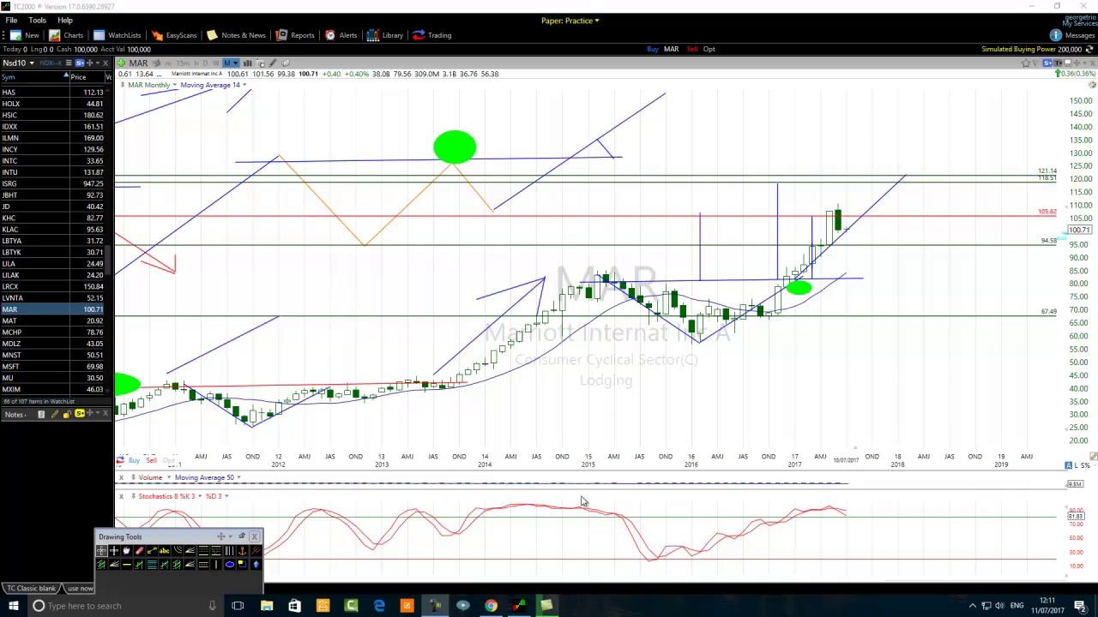
click(229, 565)
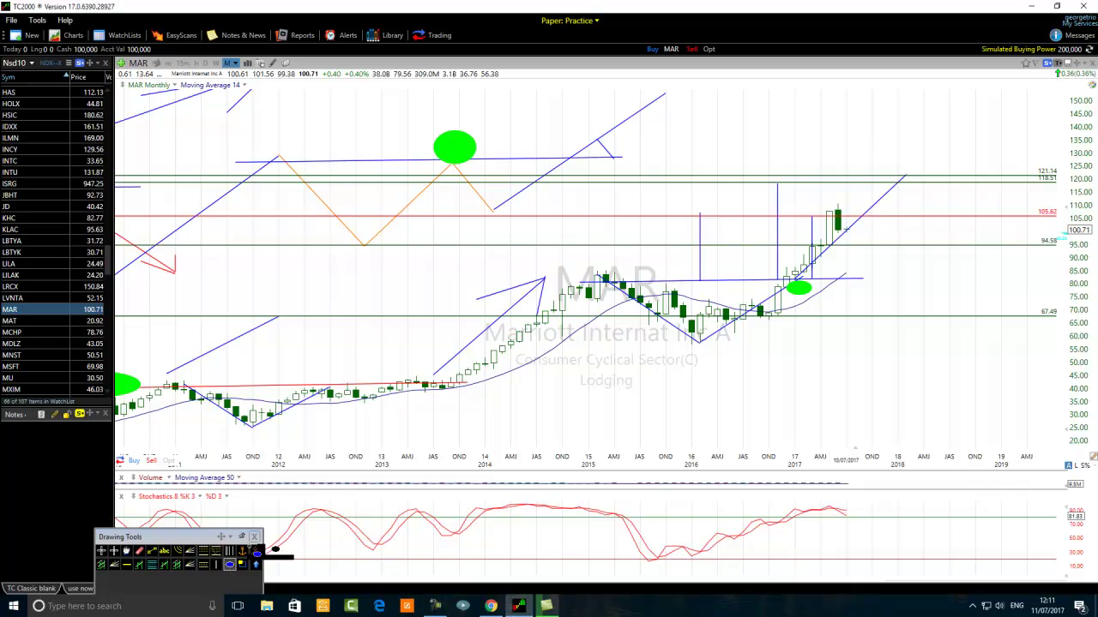
mouse_move(856, 150)
mouse_down()
mouse_move(879, 164)
mouse_move(817, 215)
mouse_move(822, 206)
mouse_up()
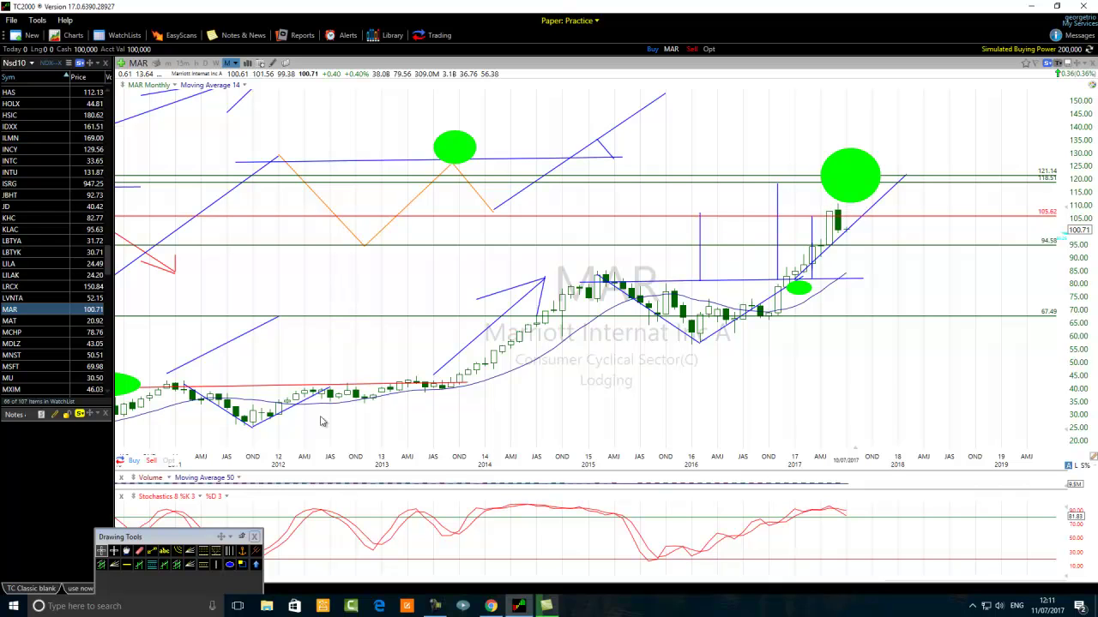
click(229, 565)
mouse_move(859, 504)
mouse_down()
mouse_move(830, 508)
mouse_move(855, 505)
mouse_up()
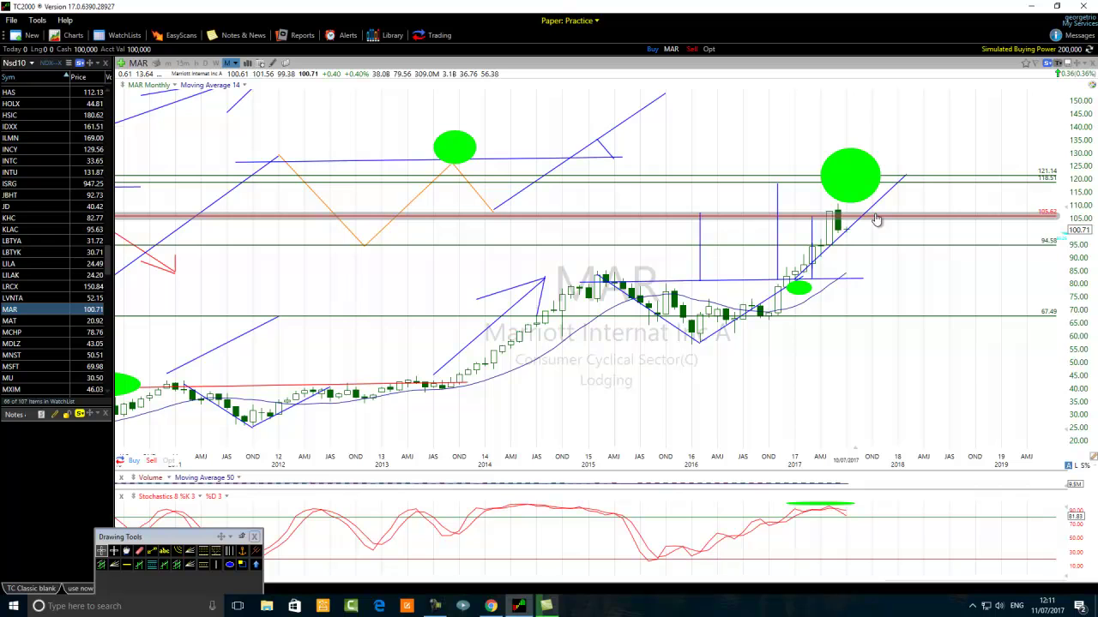
Draw a vertical trend line from the late-2011 low up to the red neckline
scroll(508, 467, down, 2)
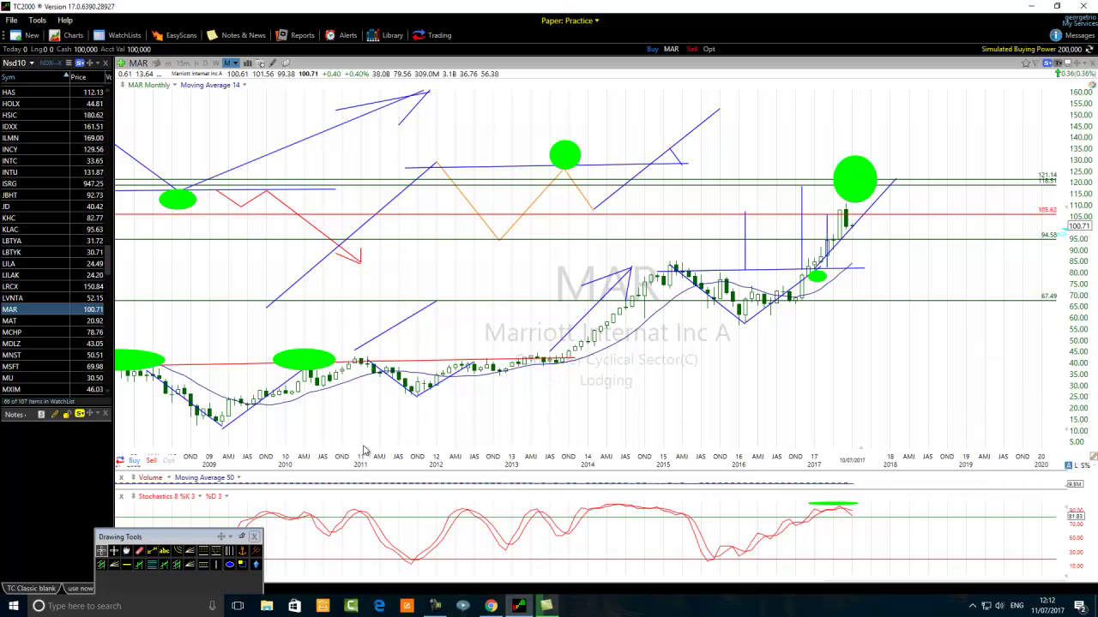
click(153, 552)
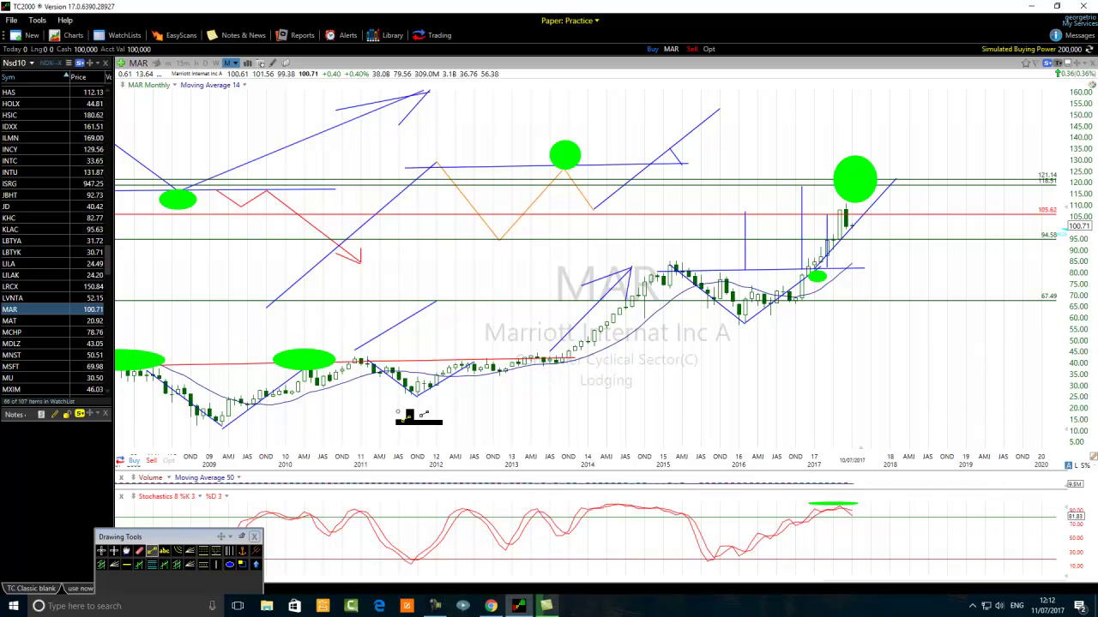
drag(417, 400, 417, 360)
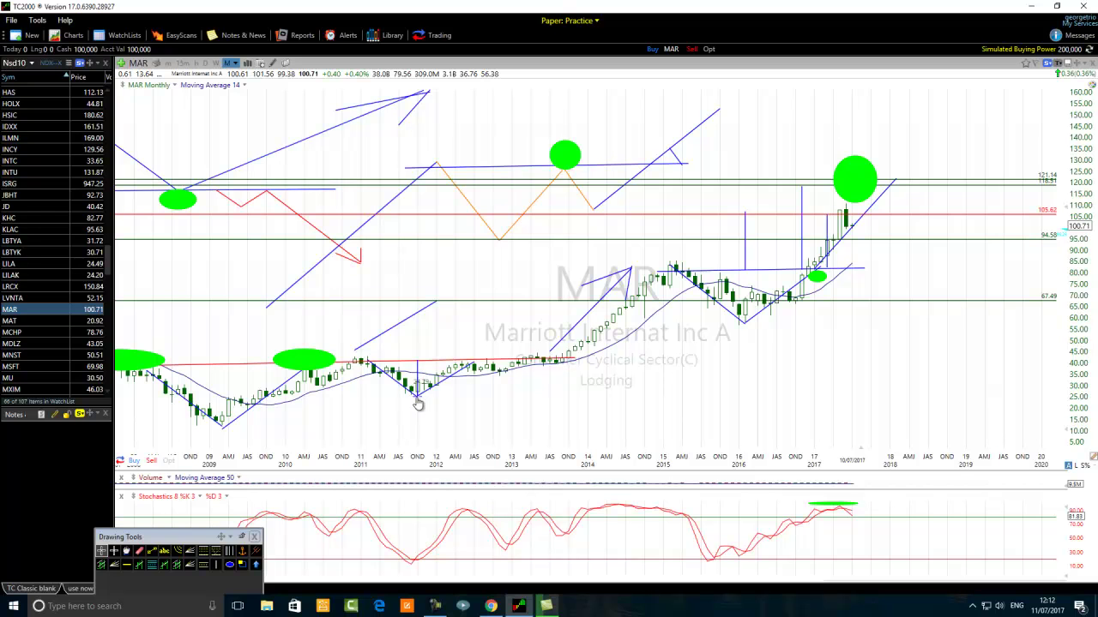
click(812, 271)
Mark the early-2015 high, the early-2016 low and the 2013 low before the rally with green ellipses
scroll(821, 426, up, 2)
scroll(822, 424, up, 2)
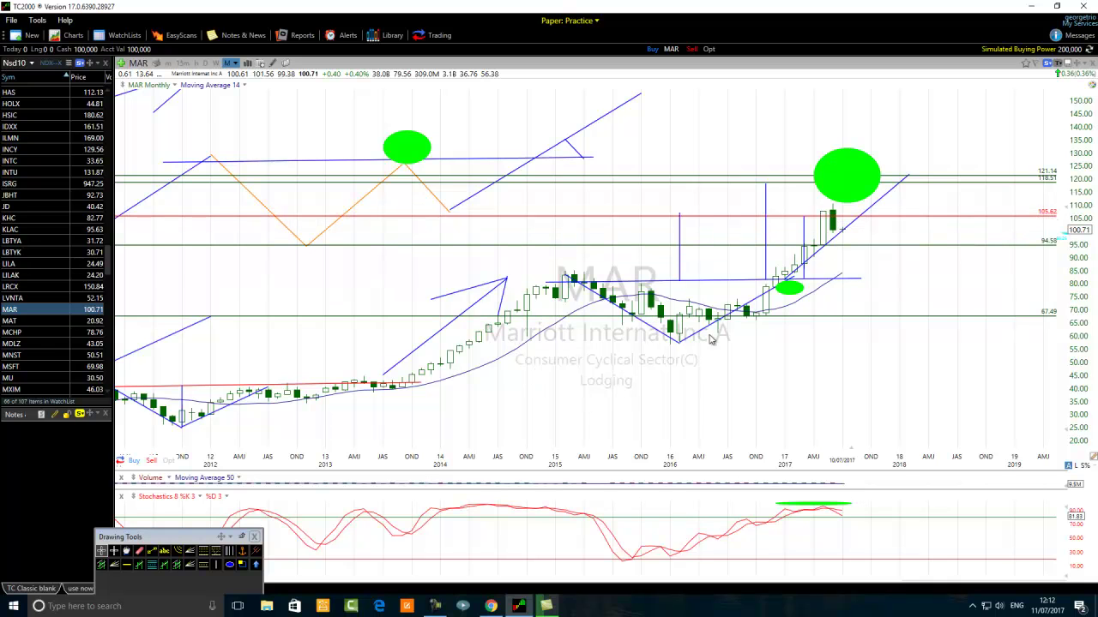
scroll(586, 369, up, 2)
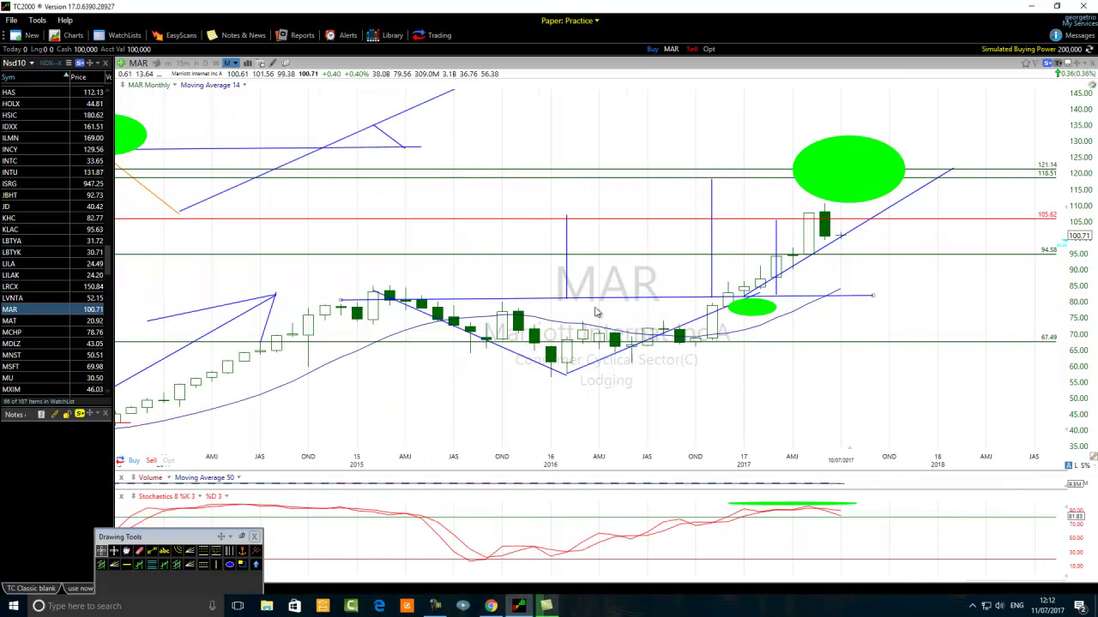
scroll(598, 326, down, 3)
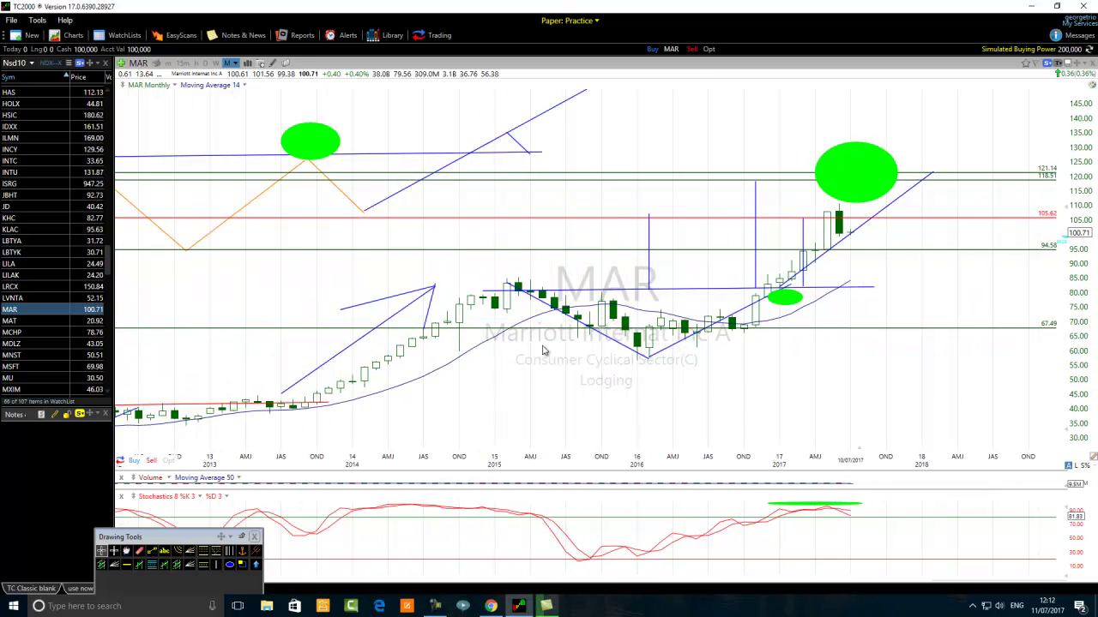
click(553, 249)
drag(506, 254, 530, 278)
scroll(600, 412, down, 2)
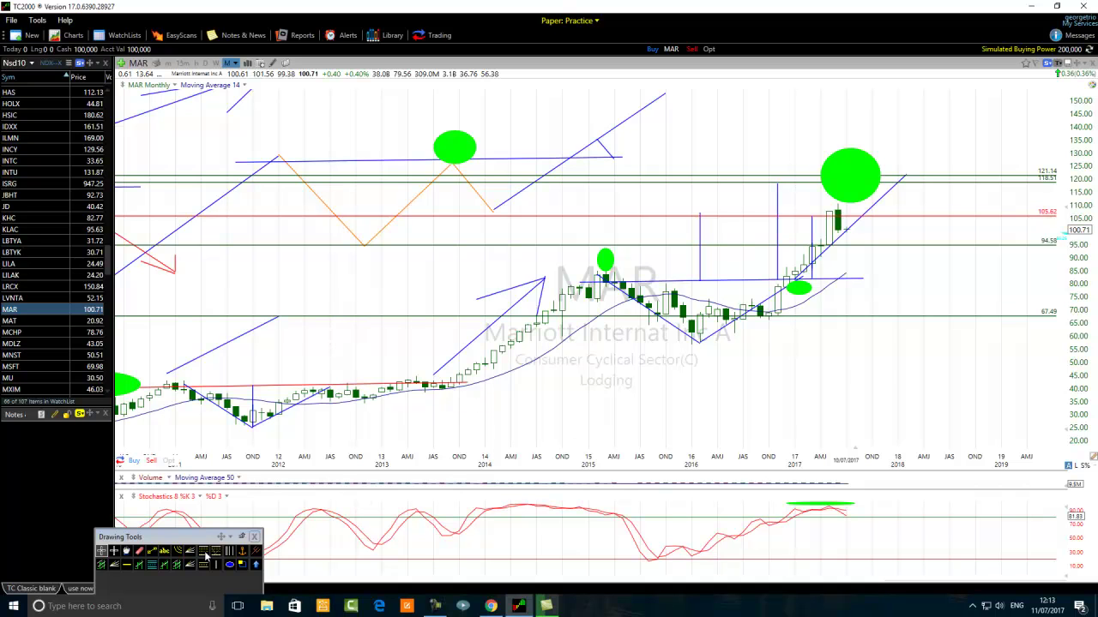
click(229, 565)
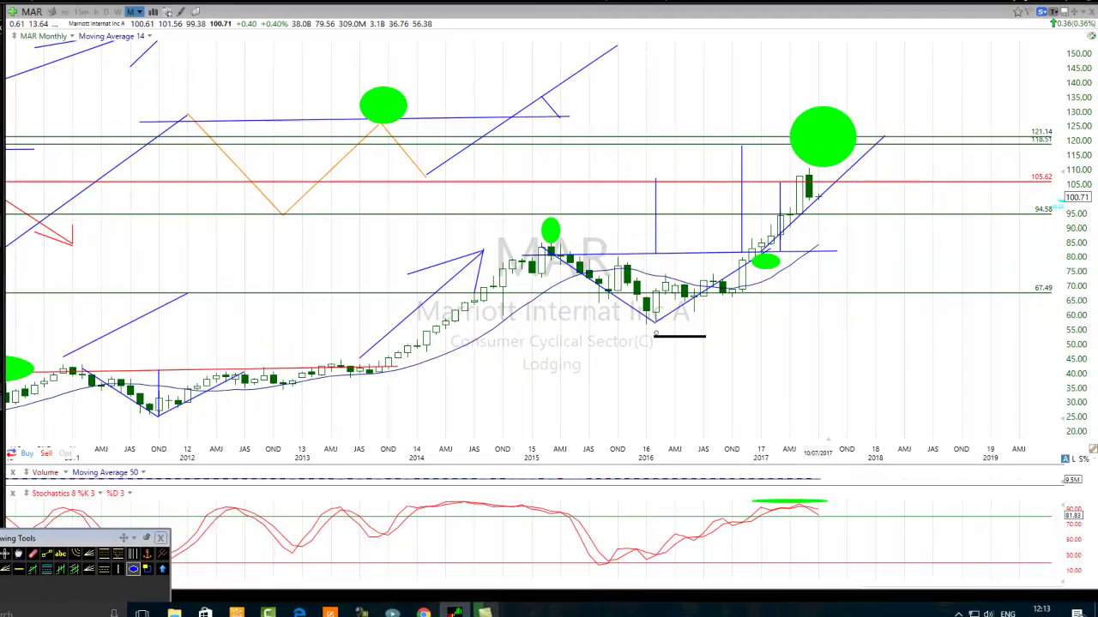
drag(657, 333, 664, 341)
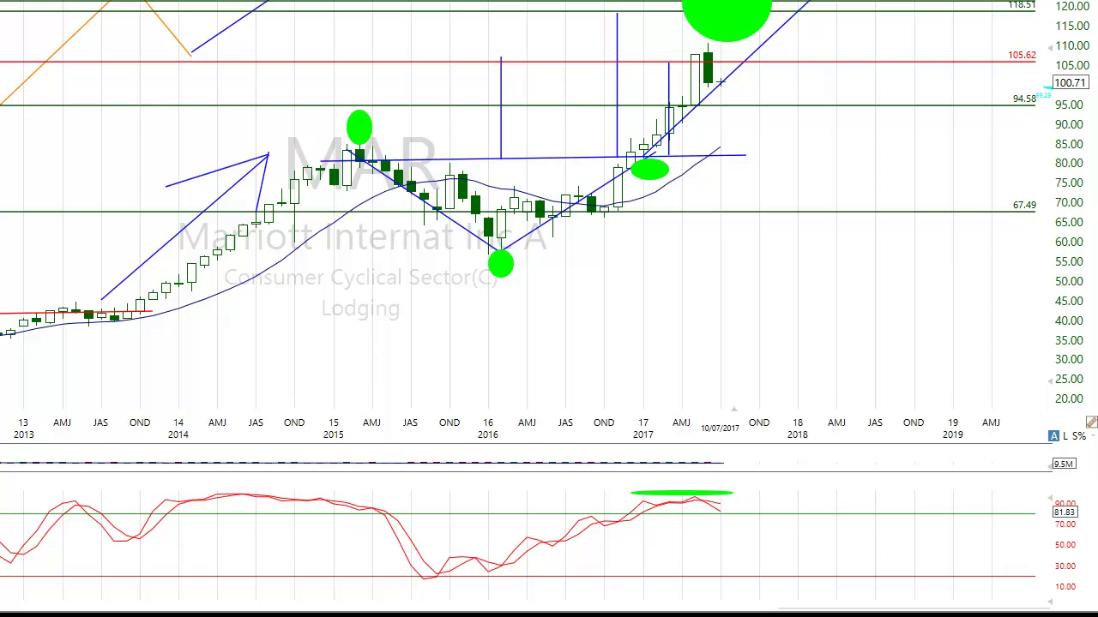
drag(124, 343, 89, 354)
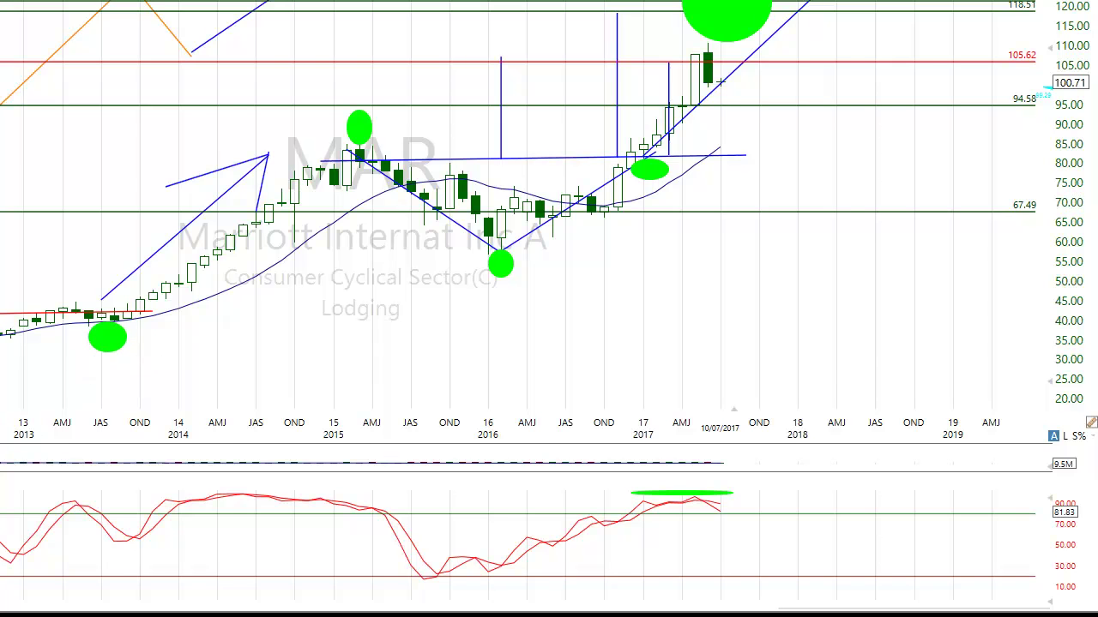
Draw an Andrew's Pitchfork from the August 2013 low at about 40.11 through the February 2015 high (83.93) and February 2016 low (56.46)
click(465, 133)
drag(467, 137, 120, 331)
drag(462, 182, 501, 254)
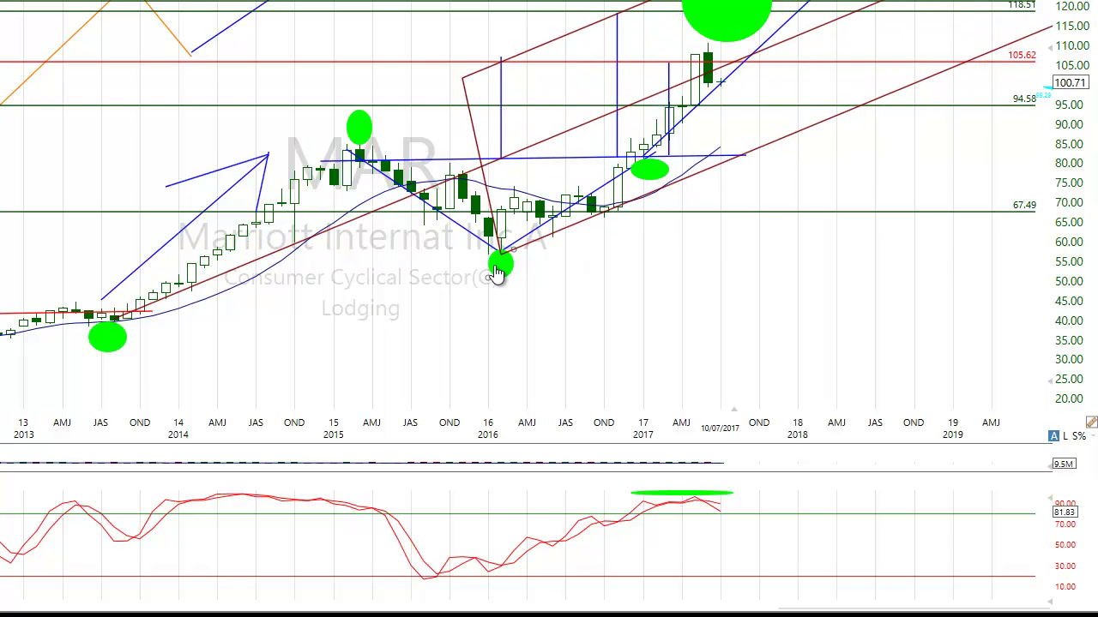
drag(473, 296, 506, 264)
drag(463, 85, 351, 151)
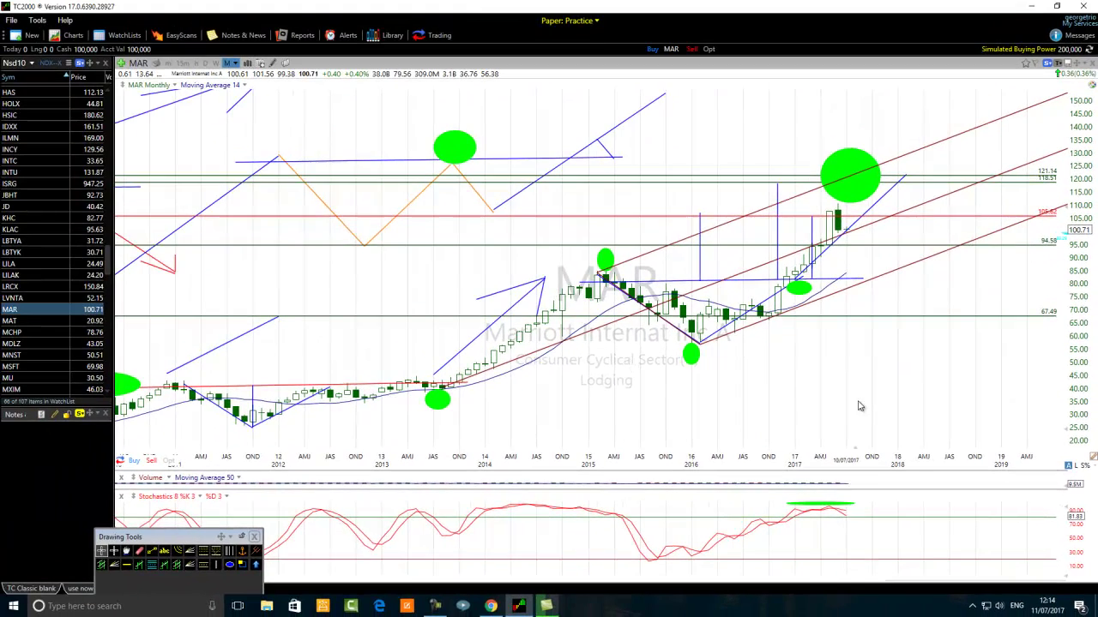
Move the three vertical blue lines to the area around late 2014 and early 2015, and erase the rising blue lines along the 2016–2017 advance
scroll(849, 293, up, 2)
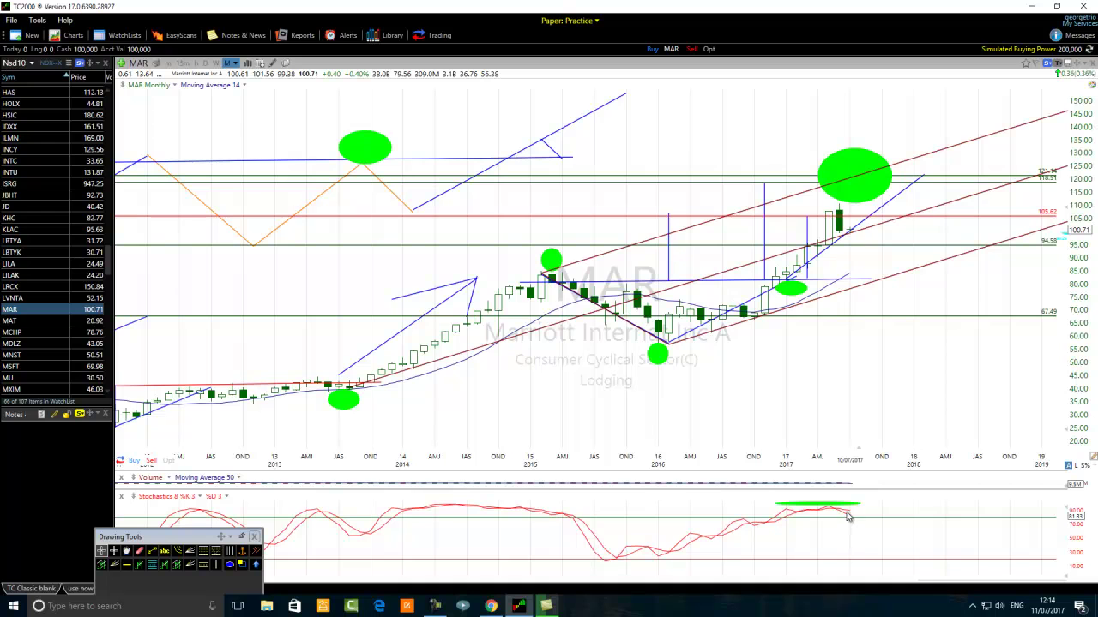
drag(764, 235, 529, 238)
drag(672, 241, 509, 242)
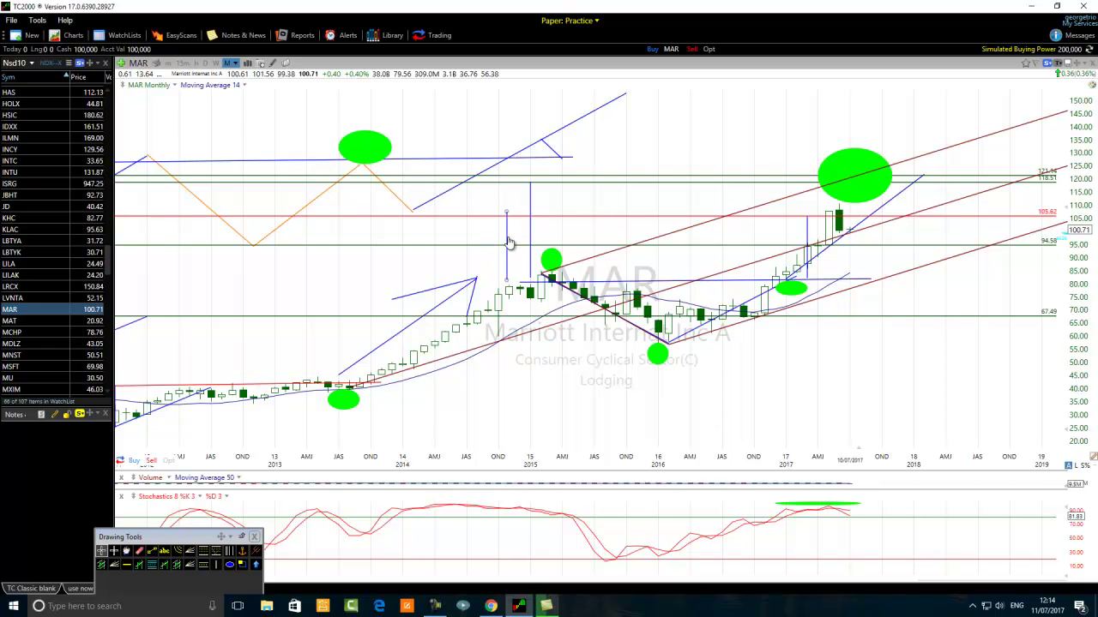
drag(808, 234, 489, 230)
click(139, 550)
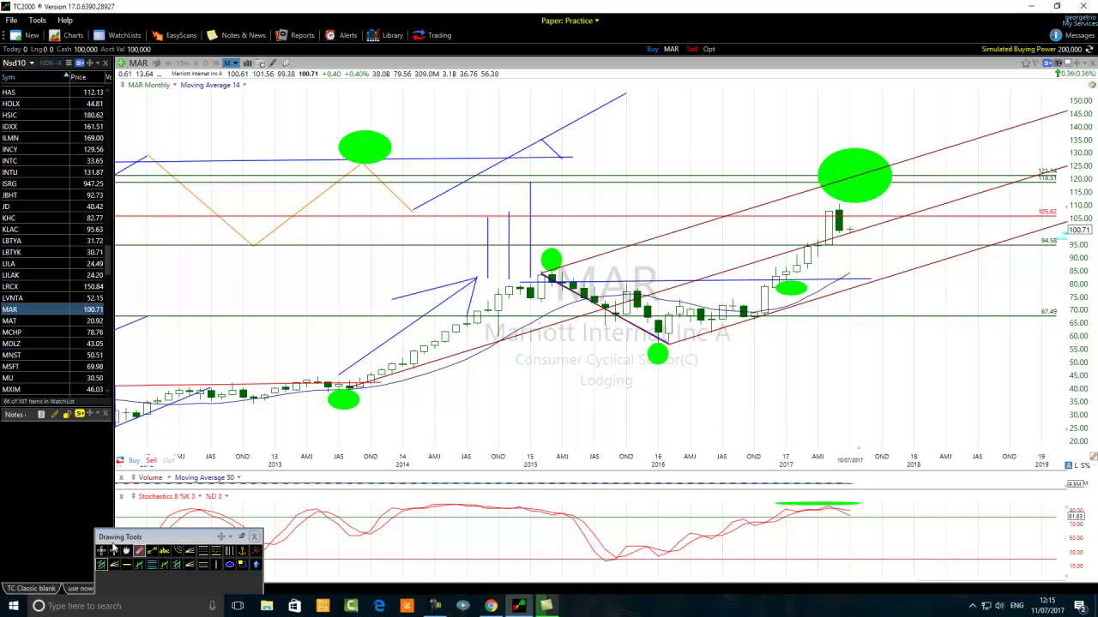
Draw a trend line parallel to the pitchfork's median from about 75.55 in June 2015 to the chart's future edge, across the latest highs
click(151, 550)
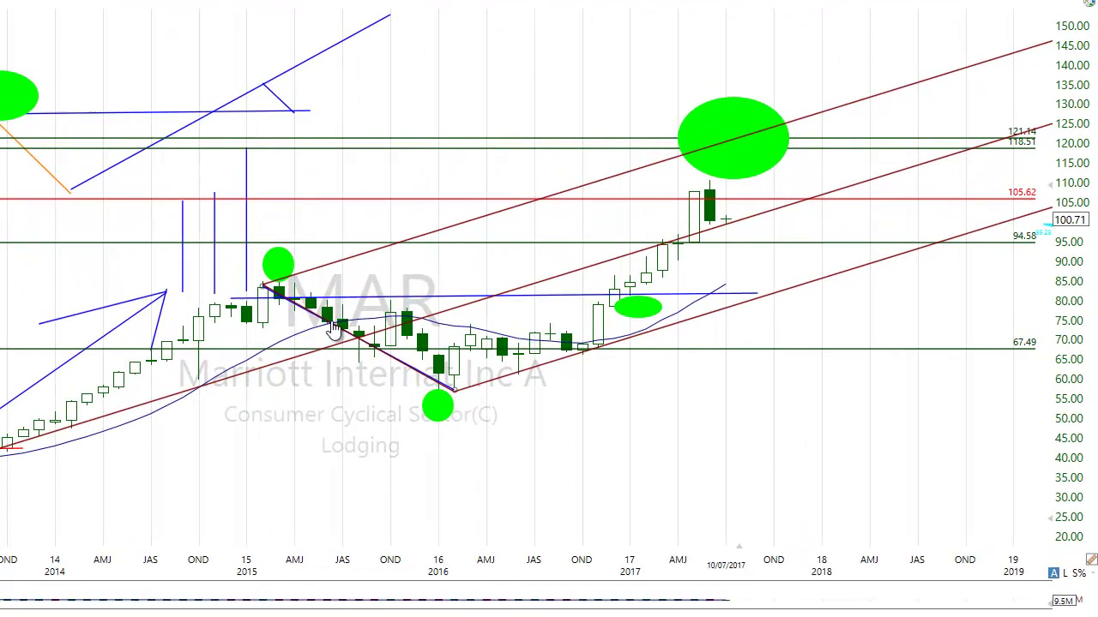
drag(595, 289, 767, 202)
mouse_move(602, 178)
mouse_down()
mouse_move(936, 181)
mouse_move(1083, 89)
mouse_up()
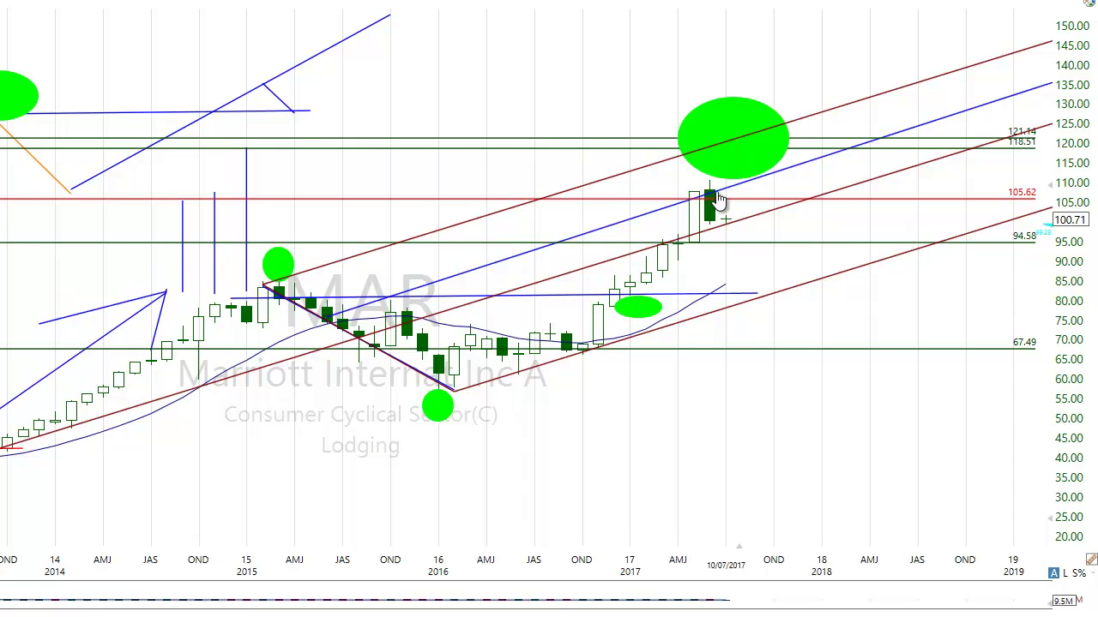
mouse_move(719, 199)
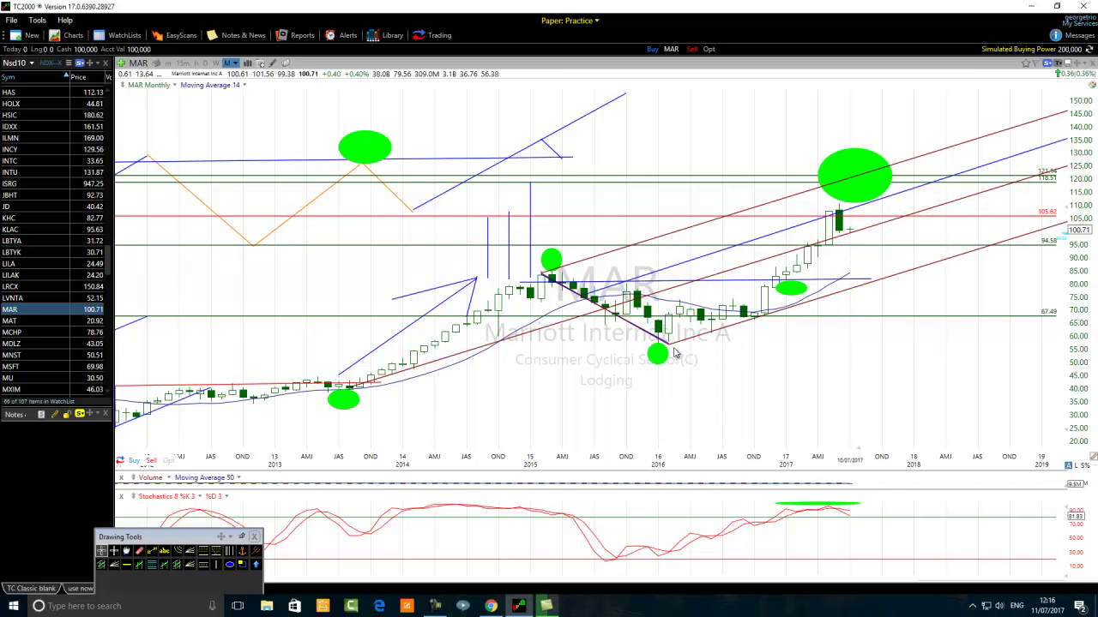
Change the color of the new trend line between the pitchfork's median and upper line to magenta
scroll(675, 352, up, 2)
scroll(675, 352, up, 2)
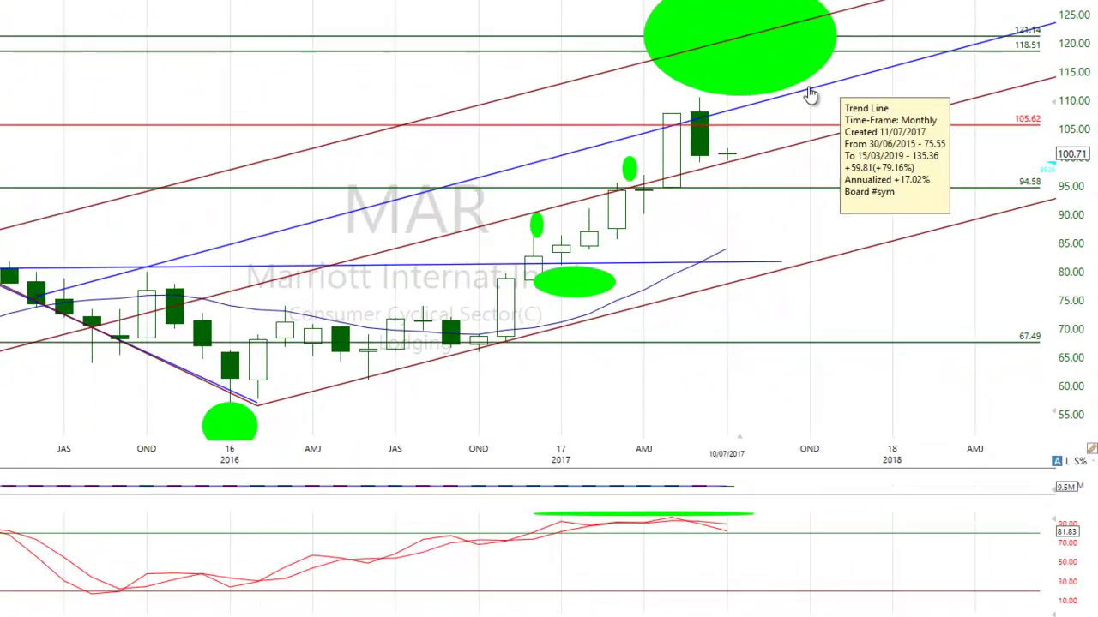
right_click(810, 95)
click(849, 106)
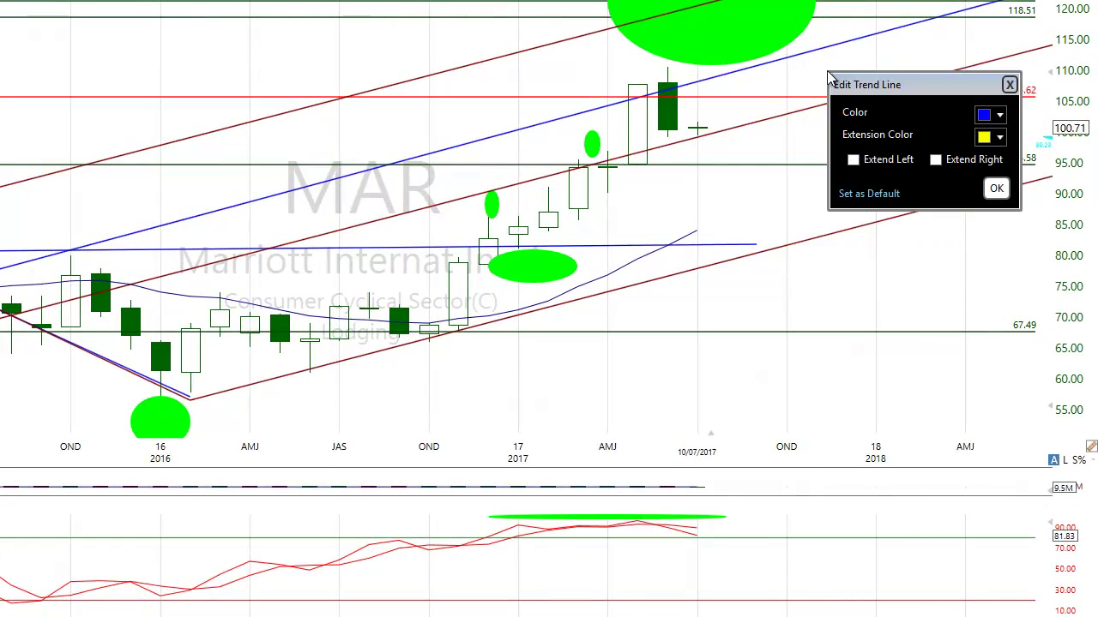
click(985, 114)
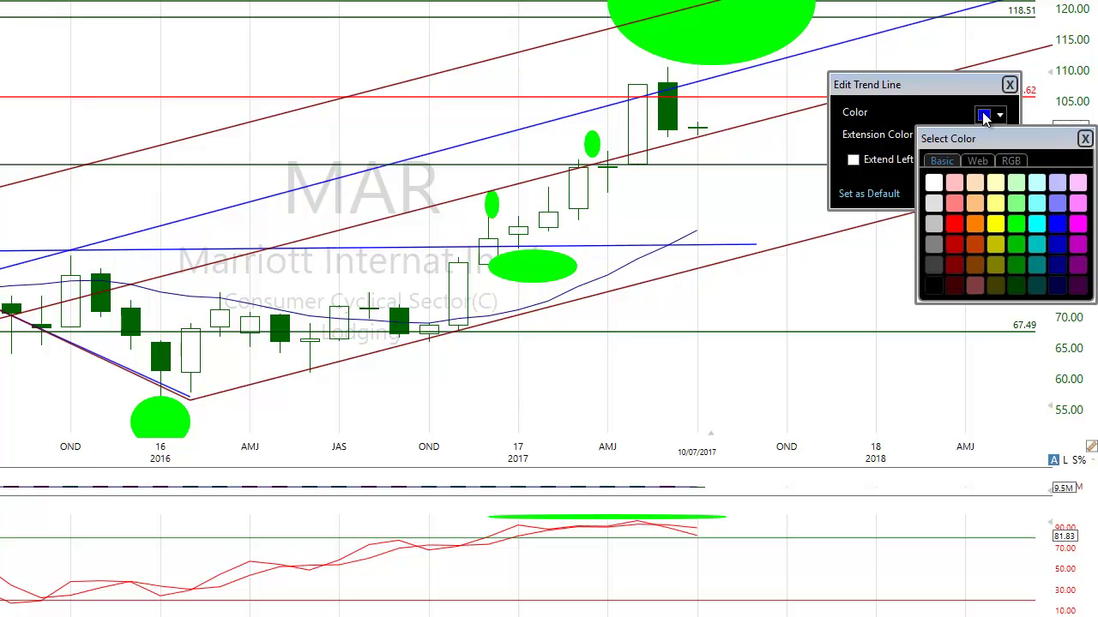
click(1078, 223)
click(996, 189)
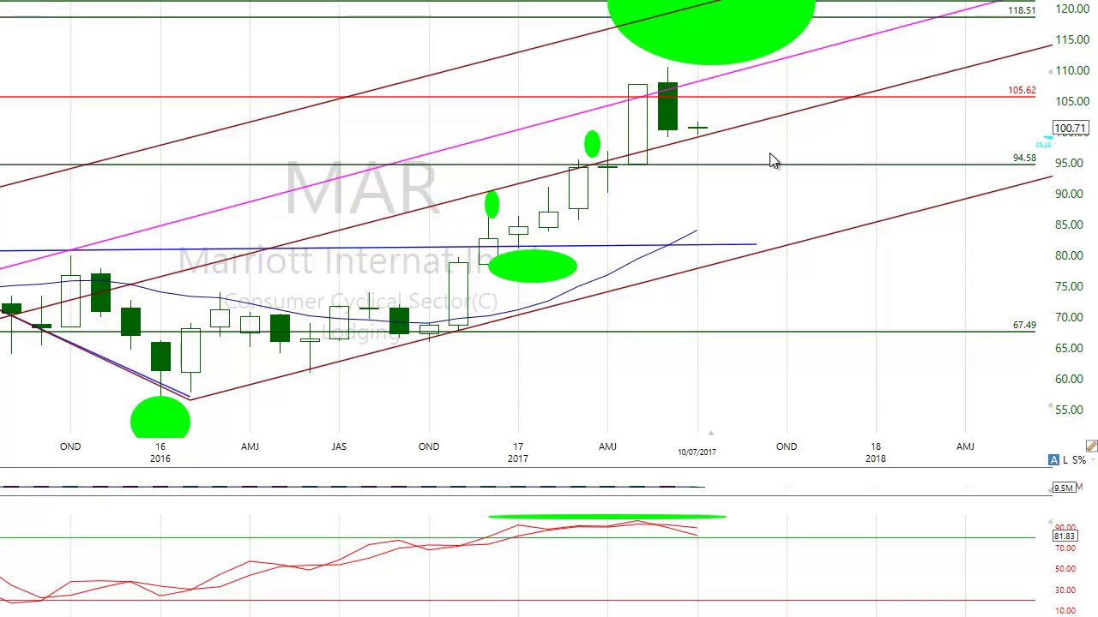
Draw Fibonacci levels over the rally between the early-2015 high near 84 and the late-2013 low near 40
mouse_move(705, 147)
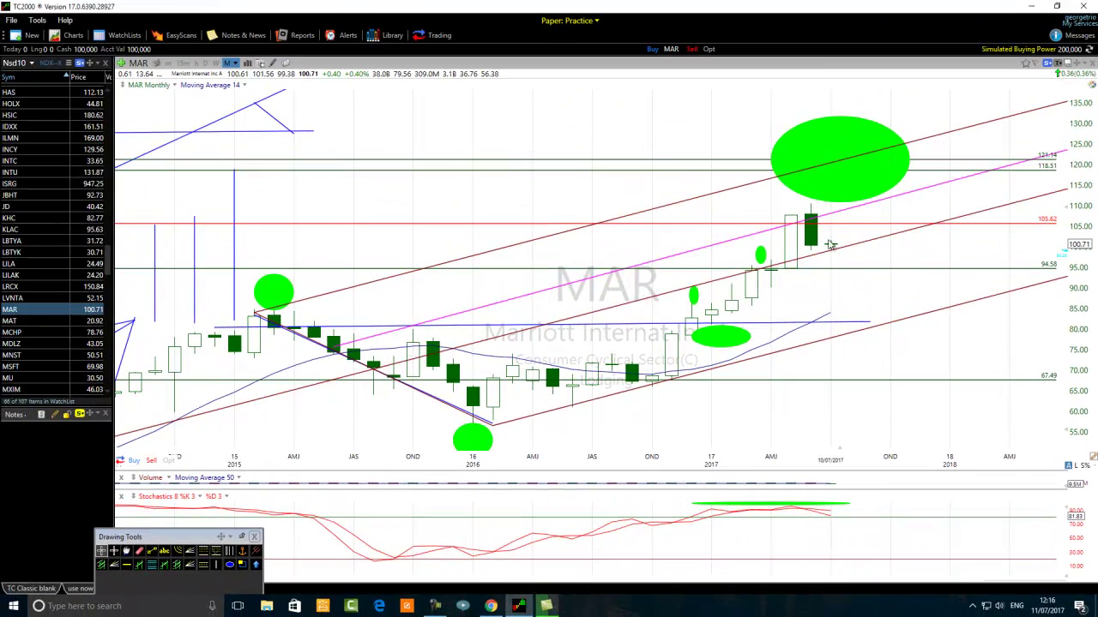
mouse_move(841, 251)
mouse_move(841, 217)
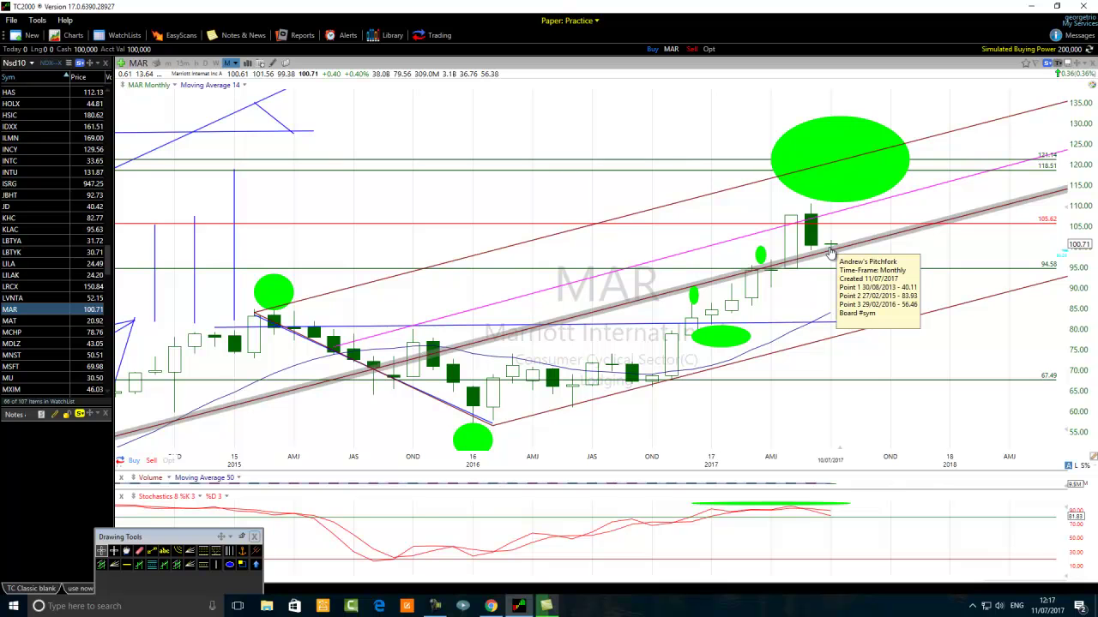
scroll(830, 251, down, 5)
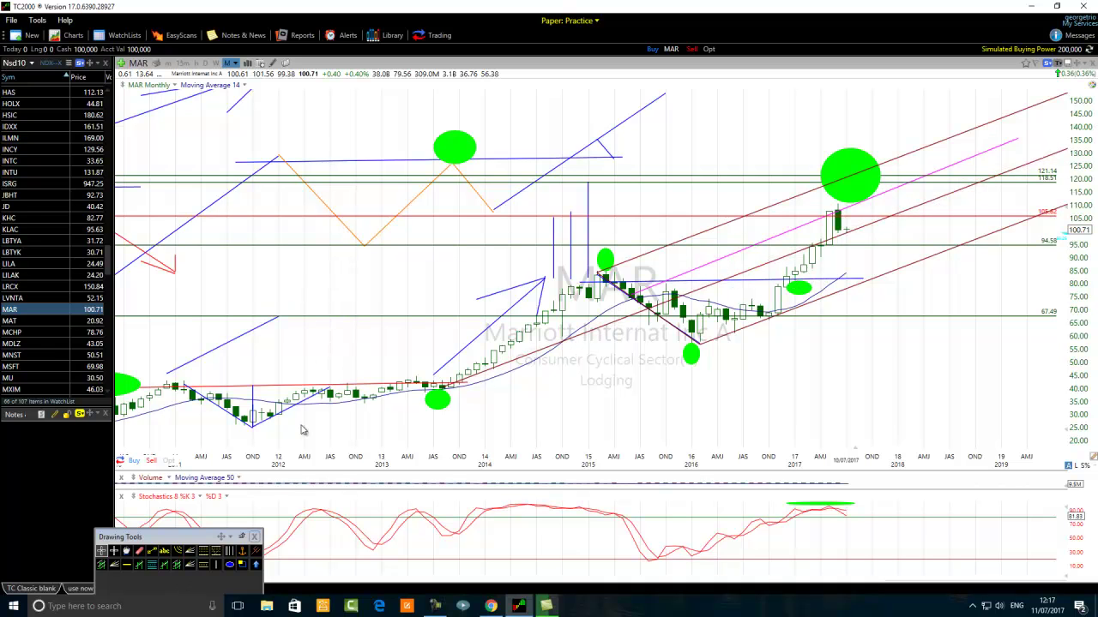
scroll(365, 459, down, 3)
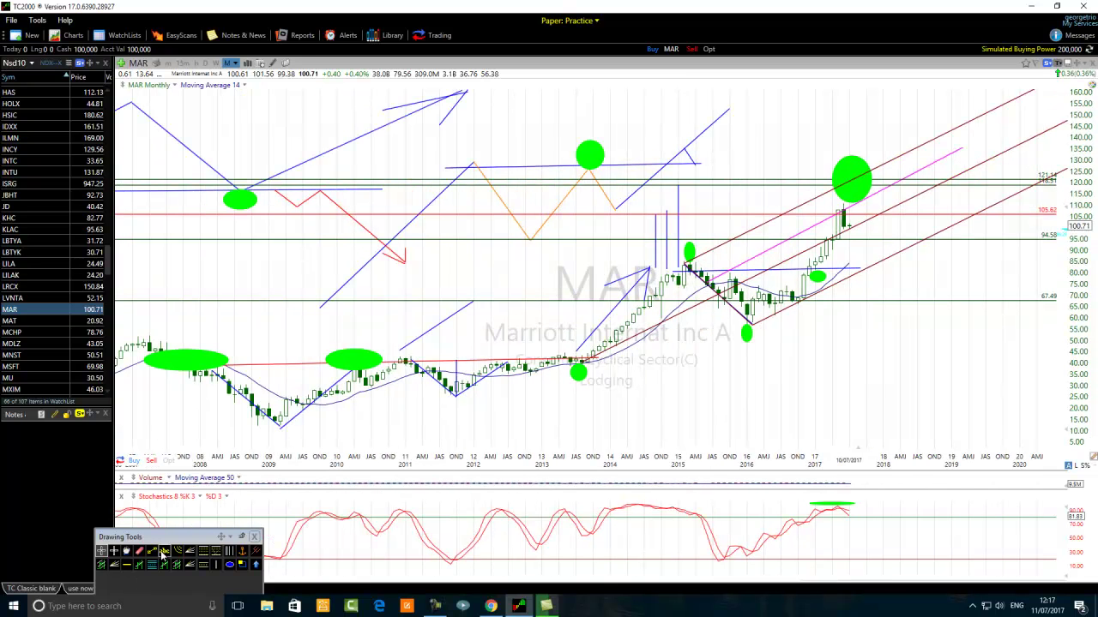
click(204, 551)
mouse_move(682, 263)
mouse_down()
mouse_move(728, 264)
mouse_move(699, 274)
mouse_move(669, 338)
mouse_move(613, 370)
mouse_up()
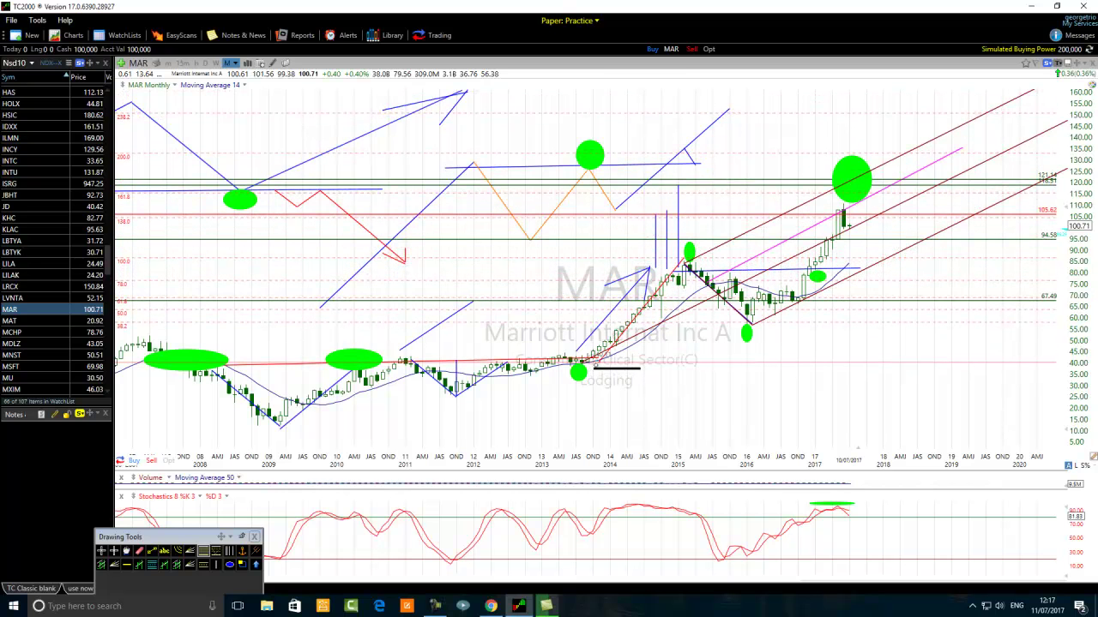
key(Delete)
drag(677, 272, 686, 261)
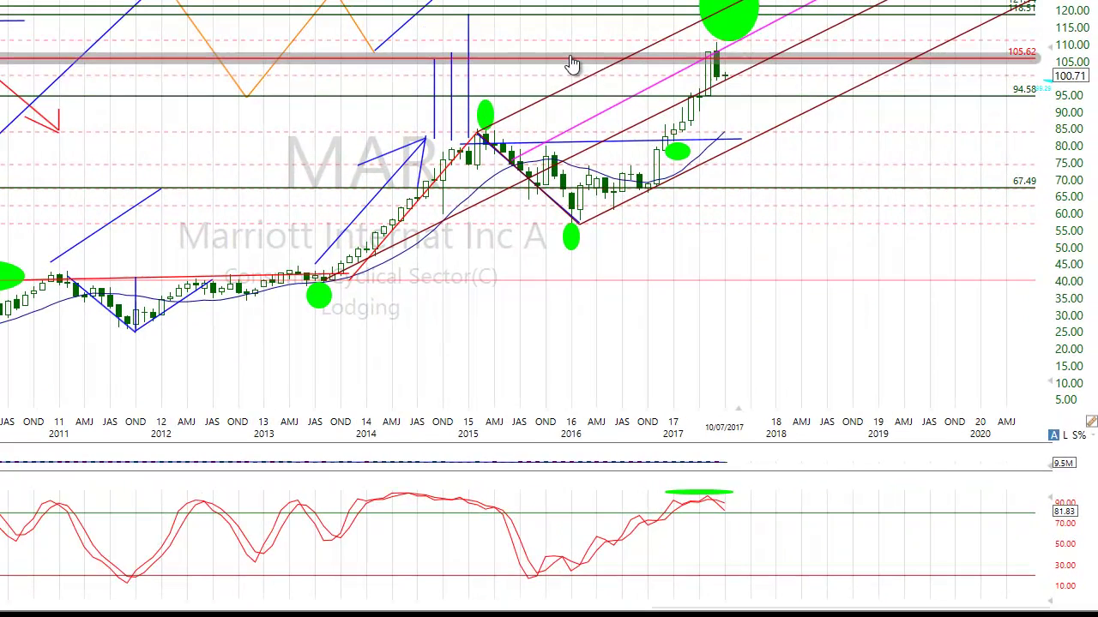
Move the red horizontal line to 100.92, alongside the 138.0 Fibonacci level
drag(571, 64, 569, 76)
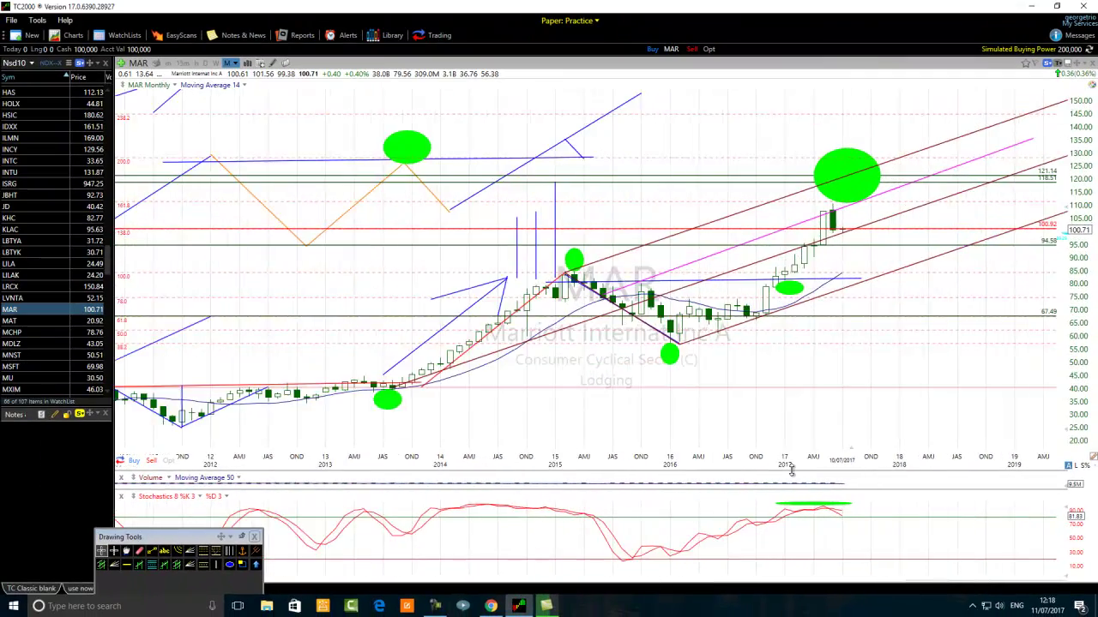
scroll(790, 469, up, 3)
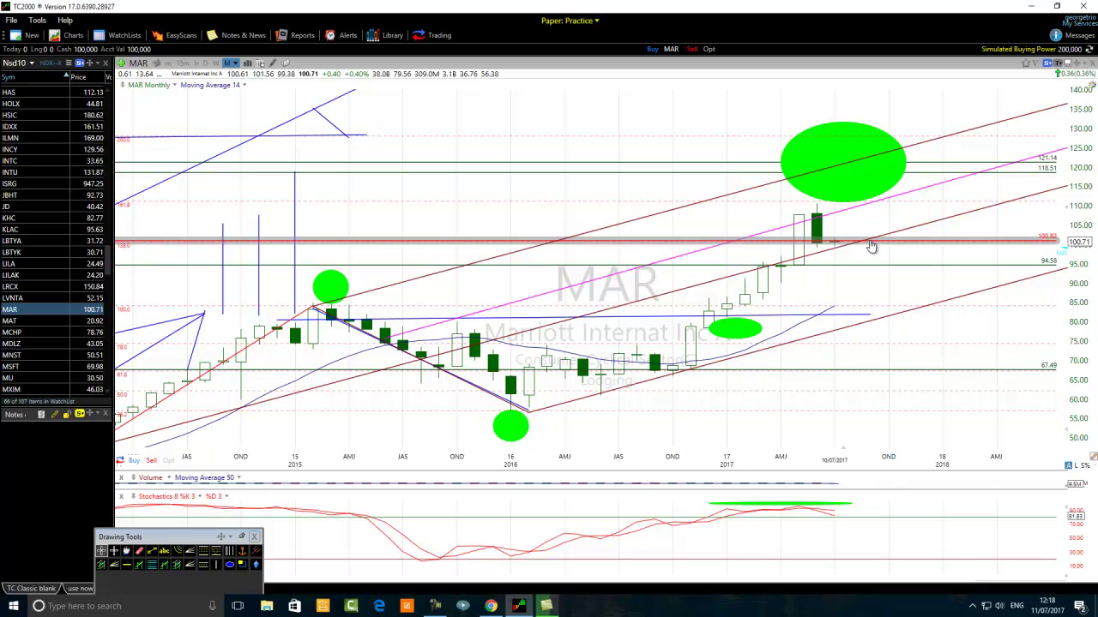
Draw a narrow ellipse just after the latest candle, from about 109 down to 90, and fill it with orange
click(233, 568)
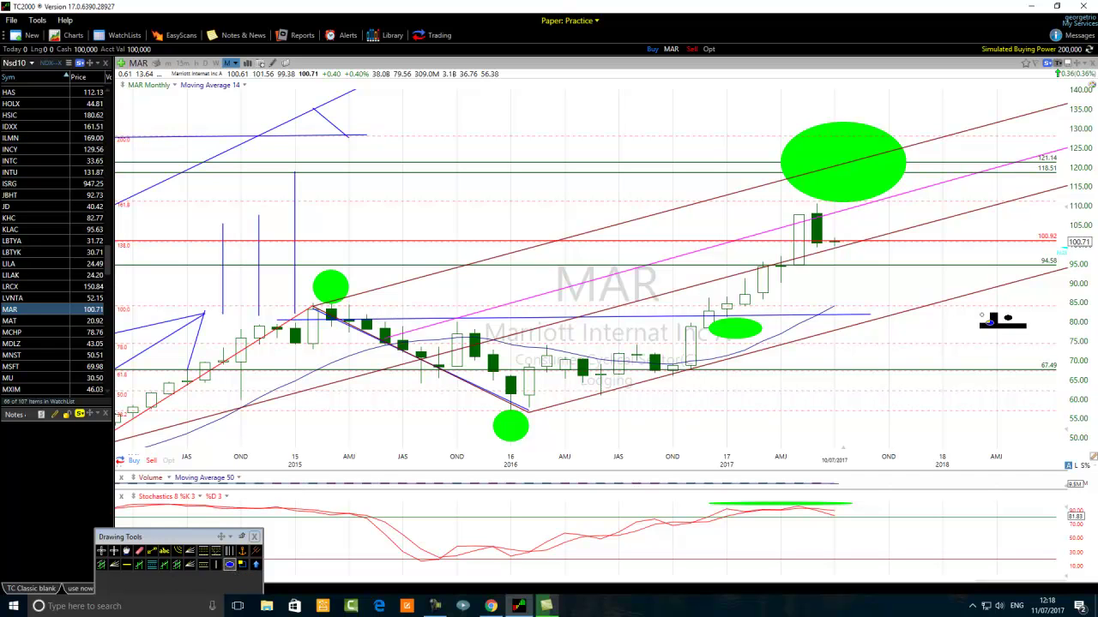
mouse_move(861, 226)
mouse_down()
mouse_move(861, 309)
mouse_move(865, 243)
mouse_up()
right_click(865, 243)
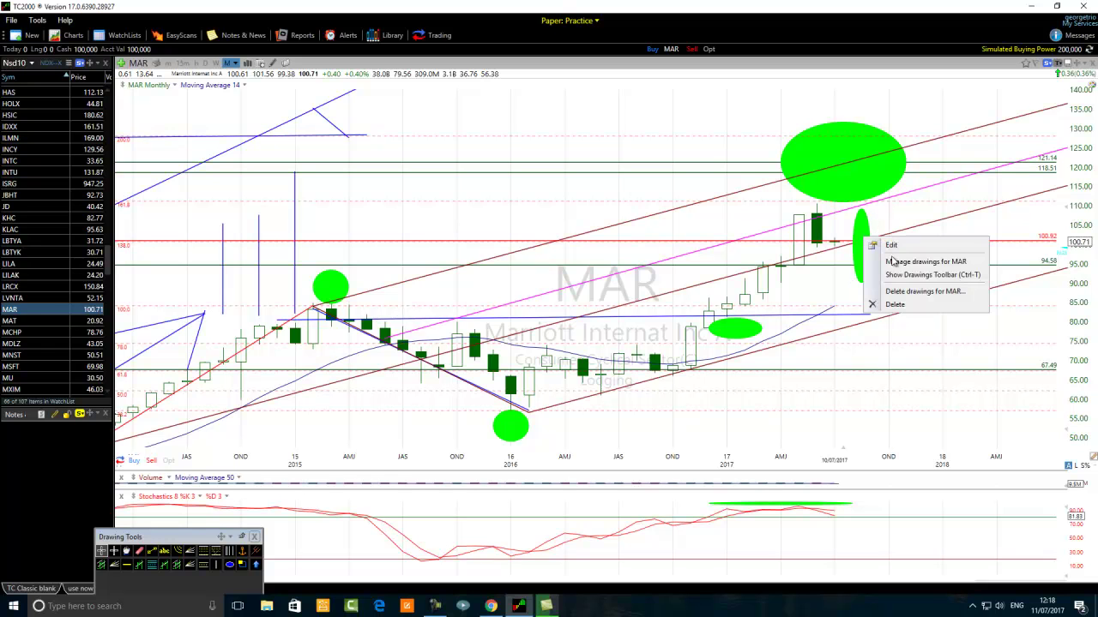
click(897, 252)
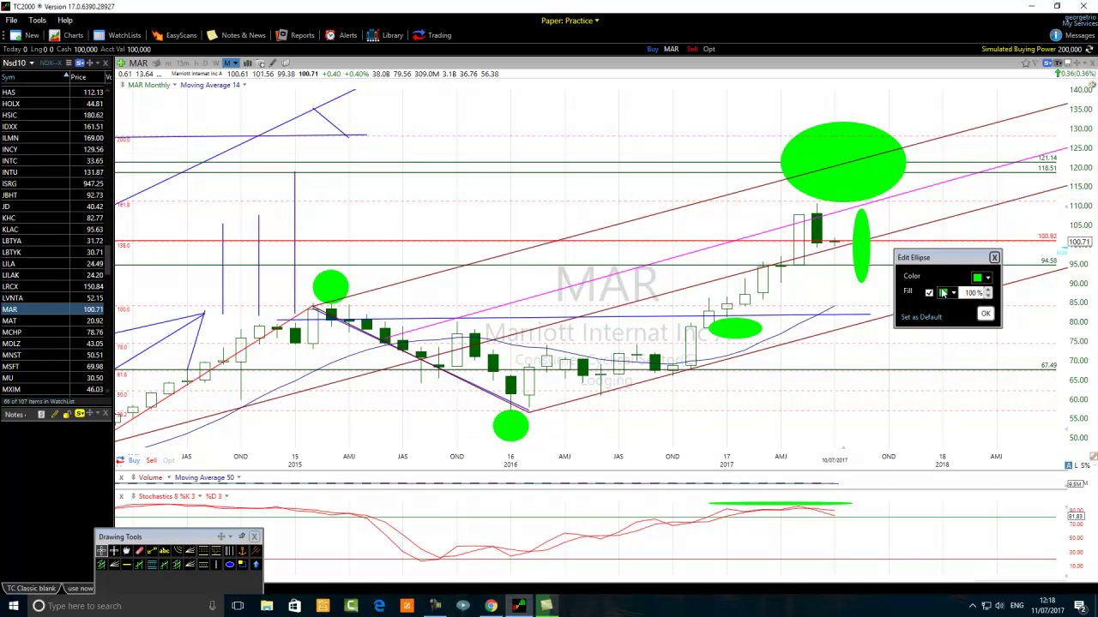
click(948, 293)
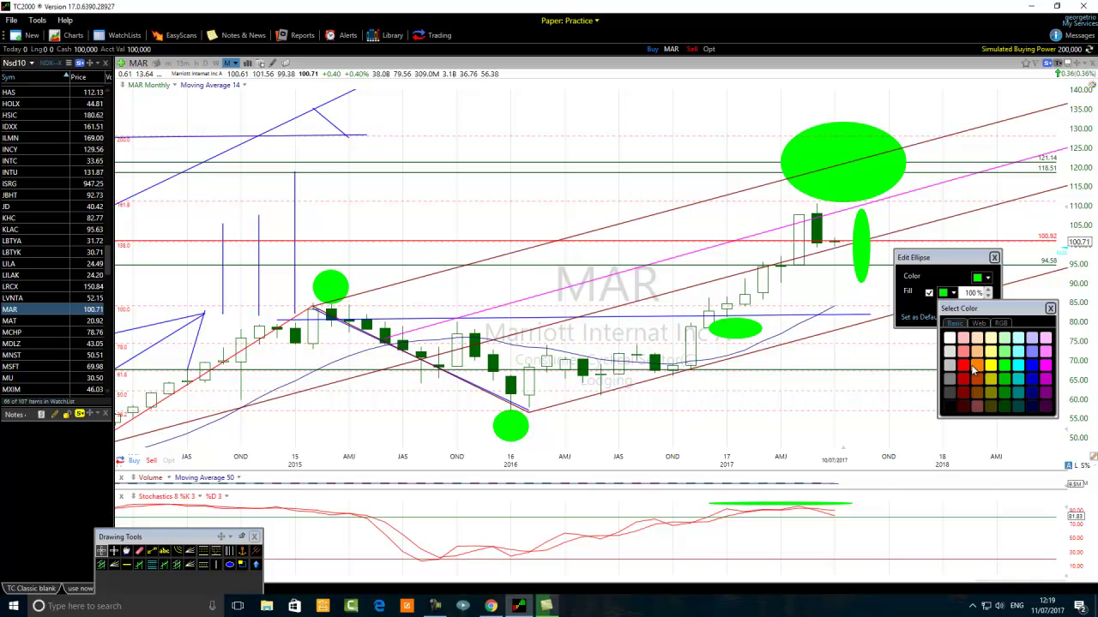
click(975, 367)
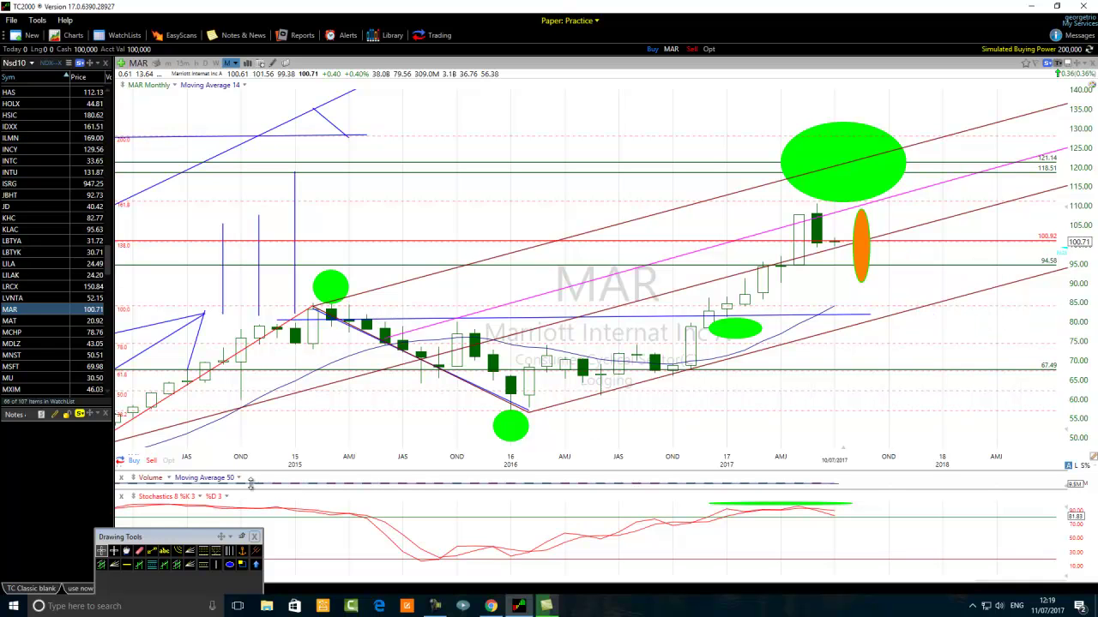
Draw a vertical trend line from the bottom of the orange ellipse near 91 down to about 70
click(152, 550)
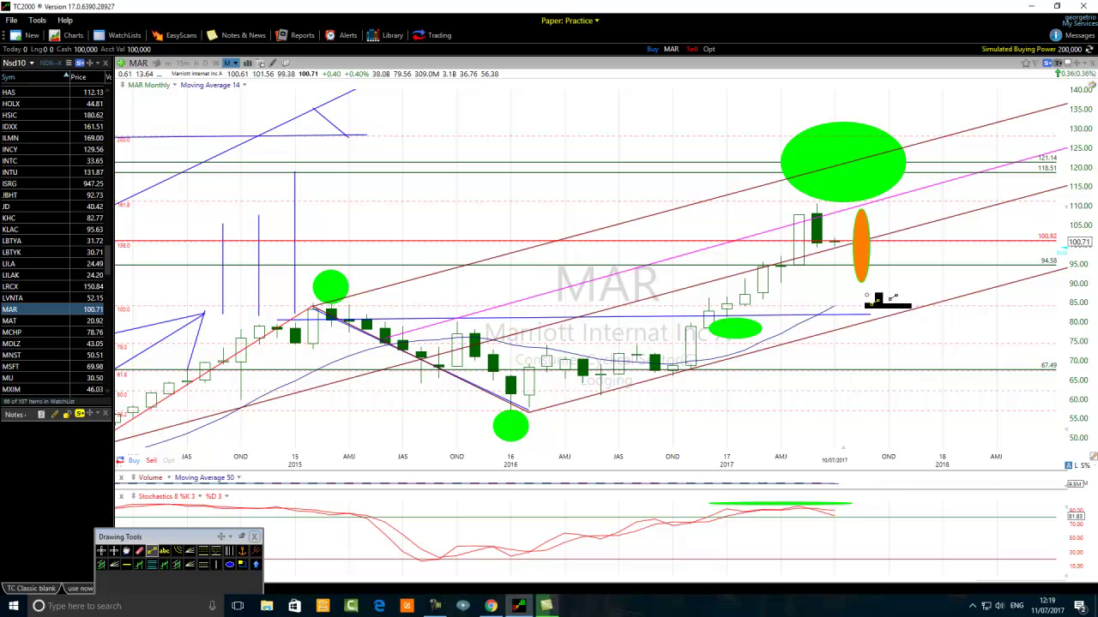
drag(869, 279, 883, 364)
drag(873, 320, 856, 342)
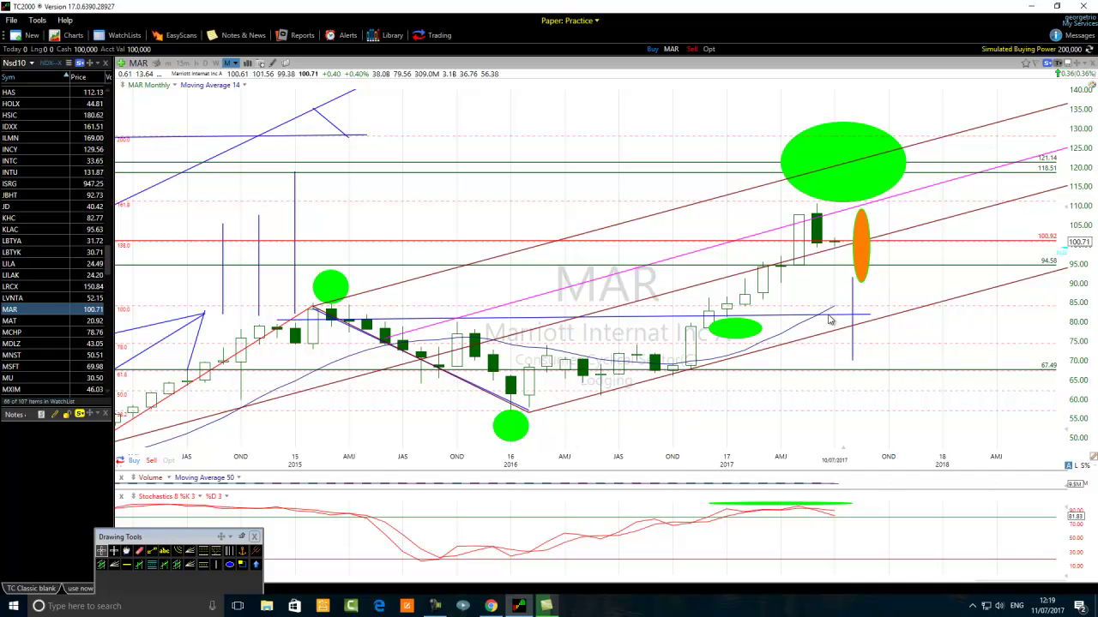
Erase the vertical trend line and the orange ellipse beside the latest candle
click(139, 552)
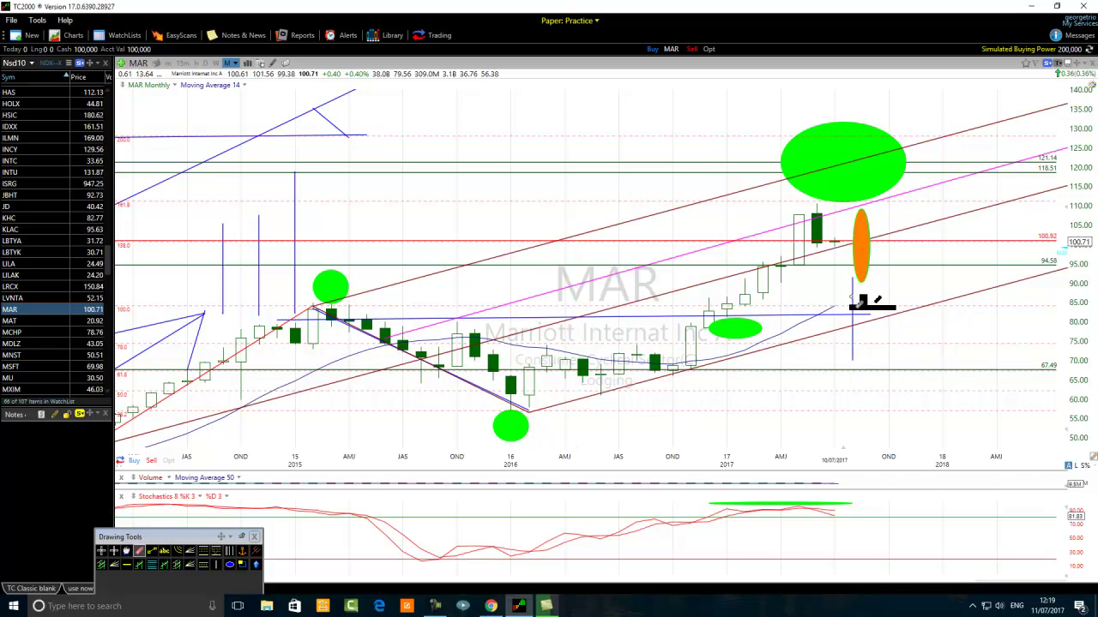
click(852, 300)
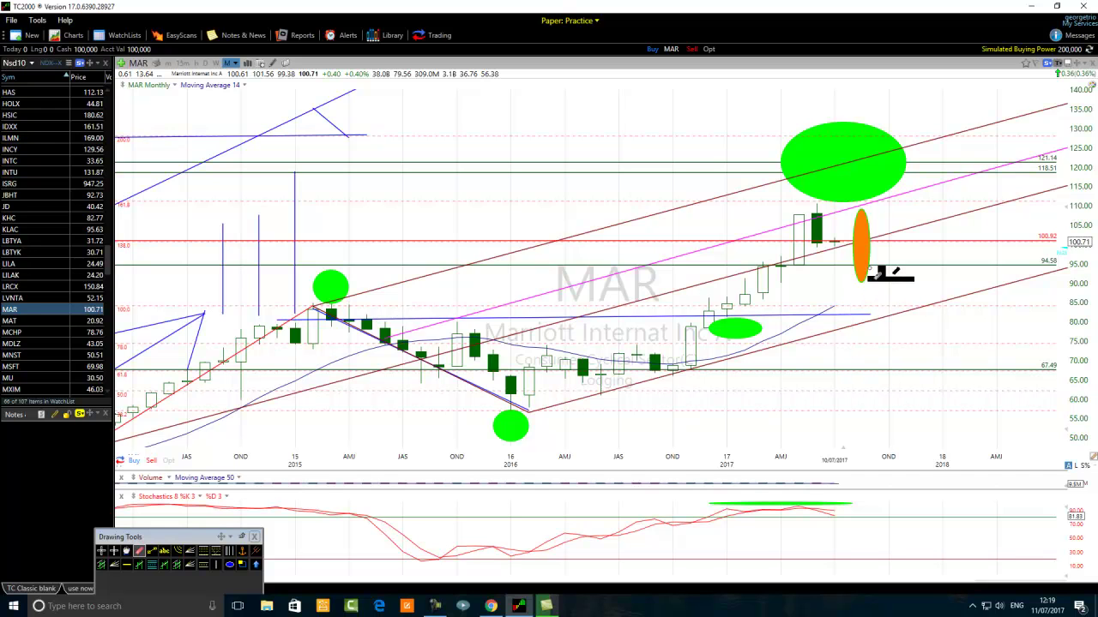
click(857, 259)
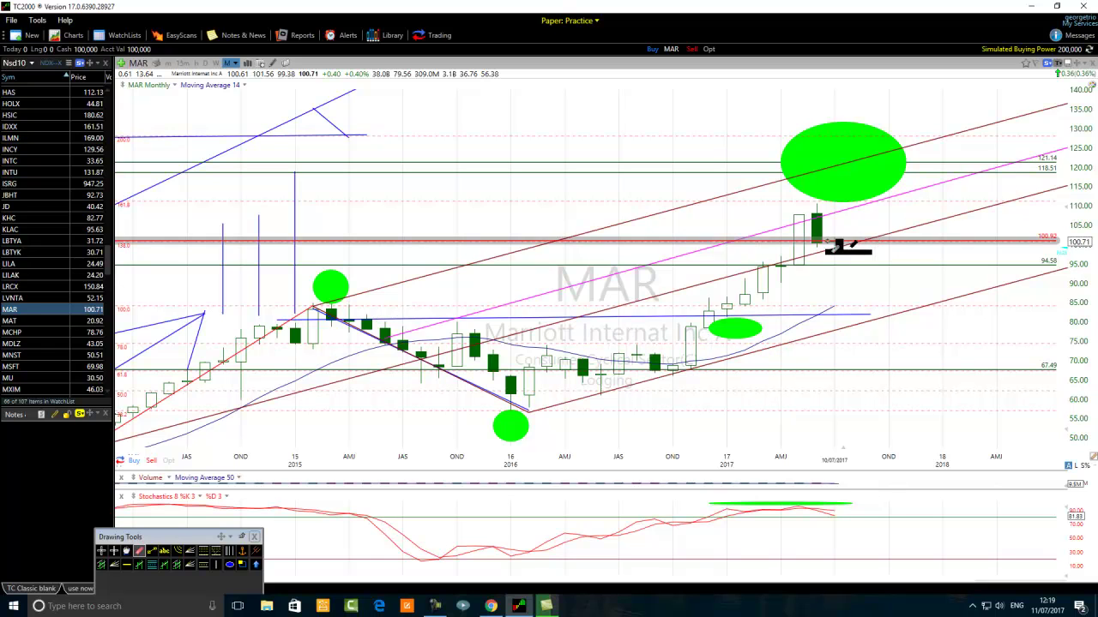
Switch the MAR chart from the monthly to the daily timeframe
scroll(729, 562, down, 1)
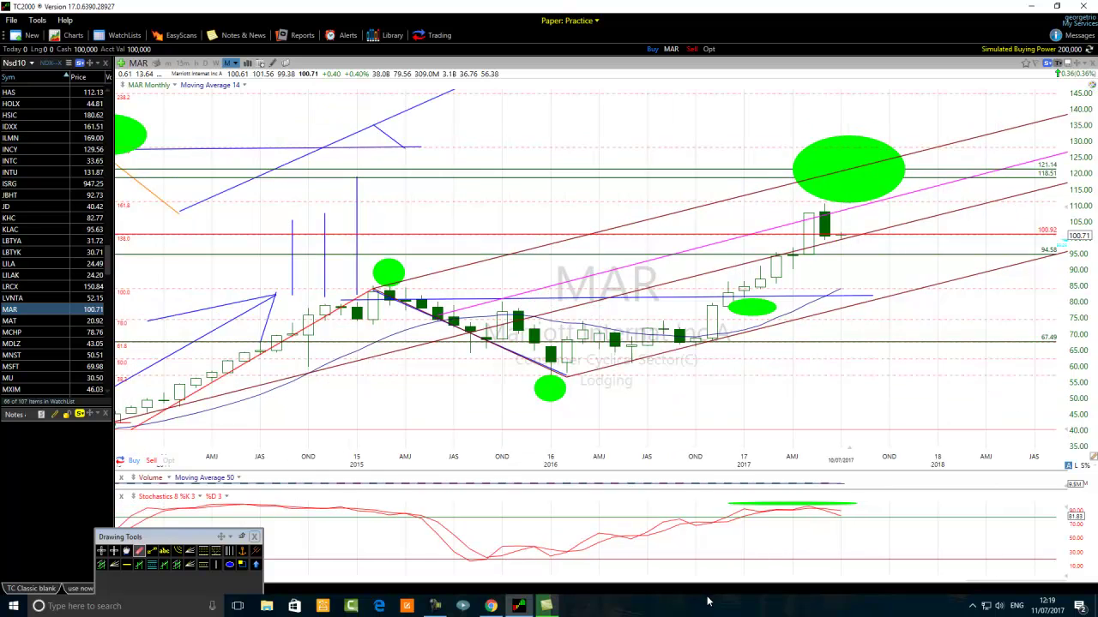
scroll(755, 536, down, 3)
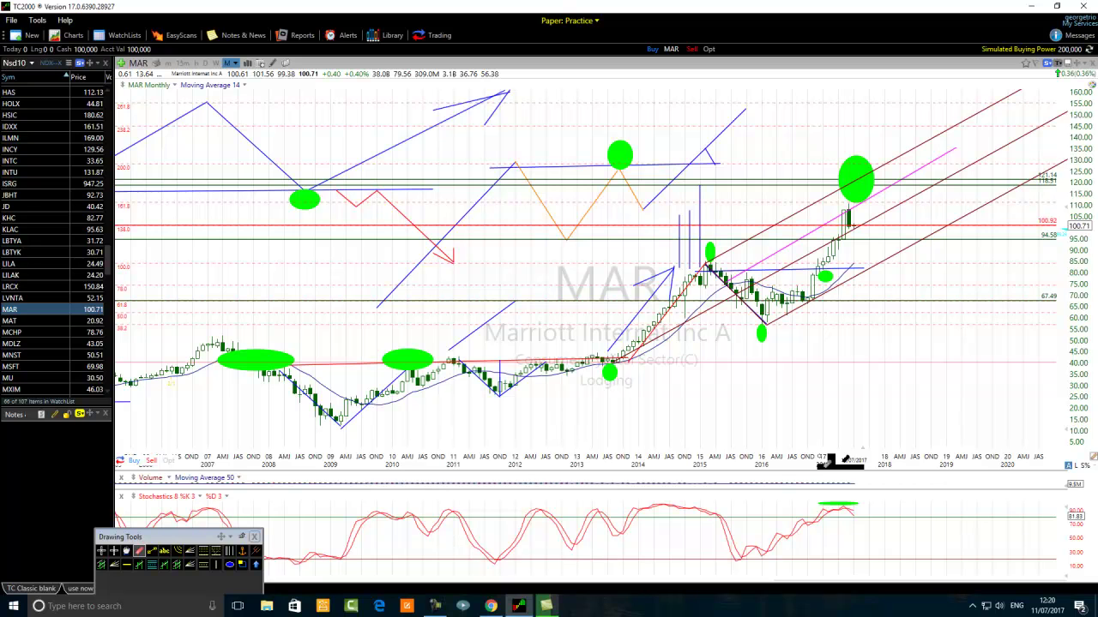
click(232, 64)
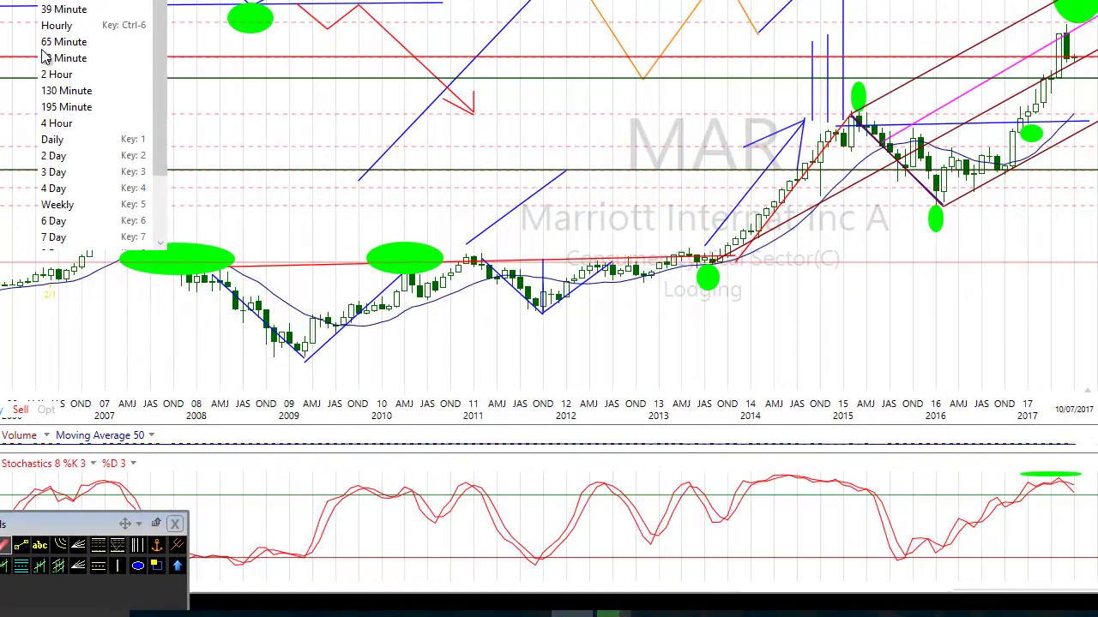
click(53, 140)
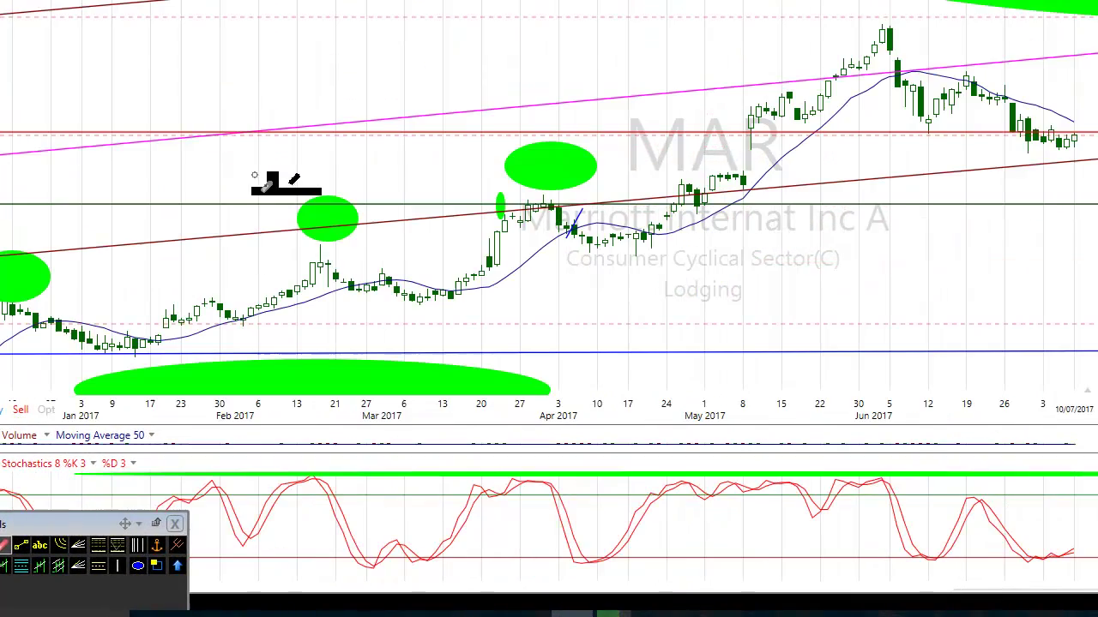
Draw a falling trend line from the early-June 2017 high near 110.5 to about 101, and a vertical line from that peak to the red line
click(142, 568)
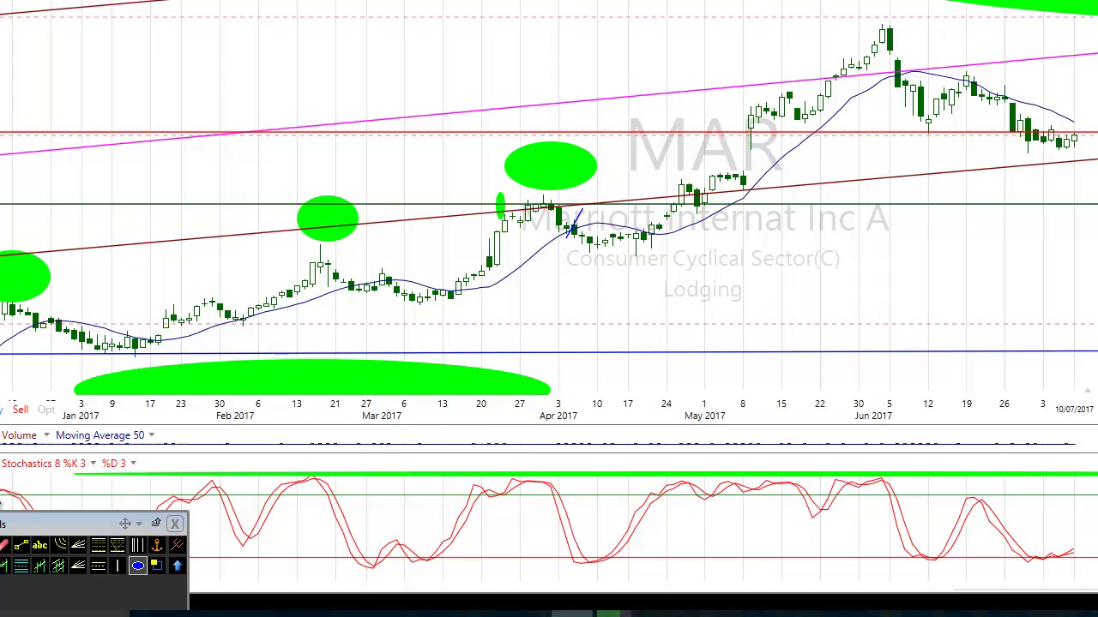
click(21, 545)
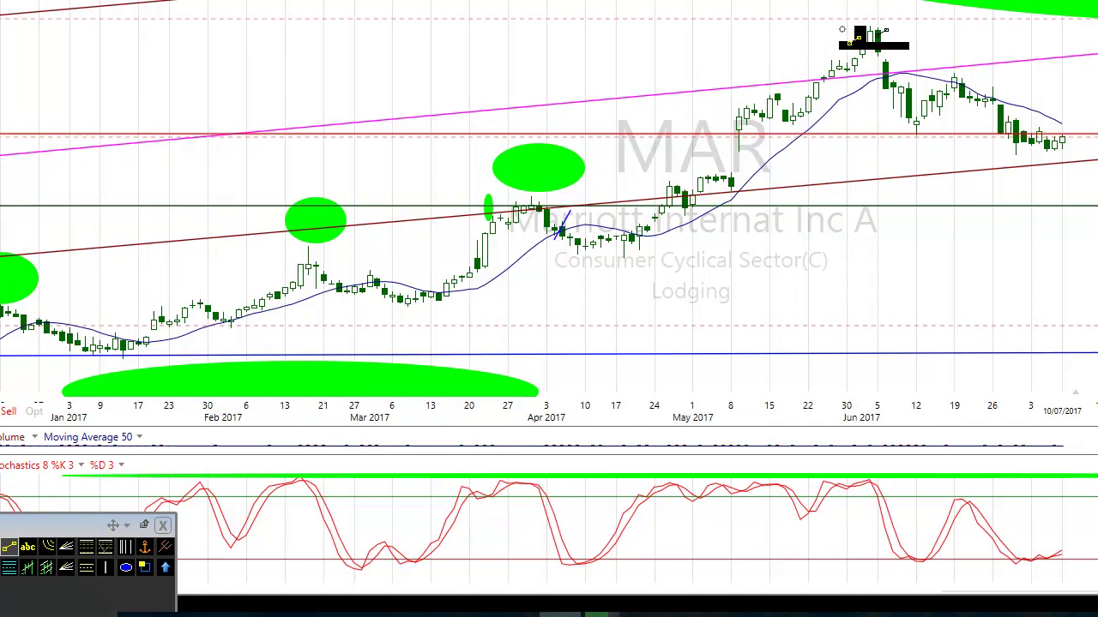
mouse_move(877, 30)
mouse_down()
mouse_move(795, 239)
mouse_move(802, 230)
mouse_move(754, 211)
mouse_move(747, 189)
mouse_up()
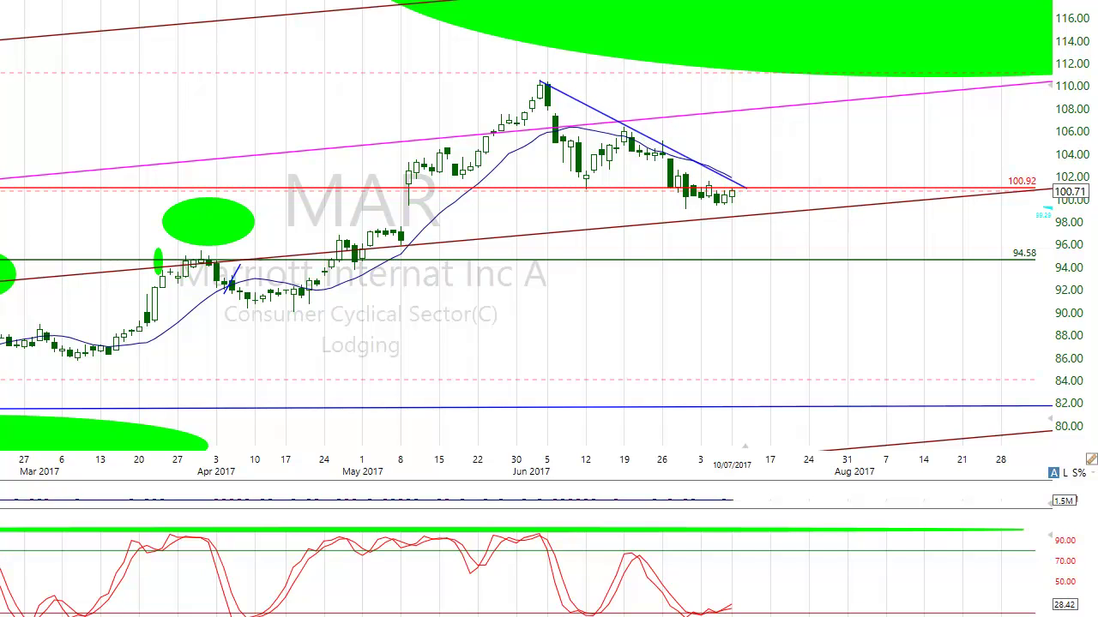
mouse_move(541, 83)
mouse_down()
mouse_move(567, 69)
mouse_move(531, 101)
mouse_move(538, 84)
mouse_up()
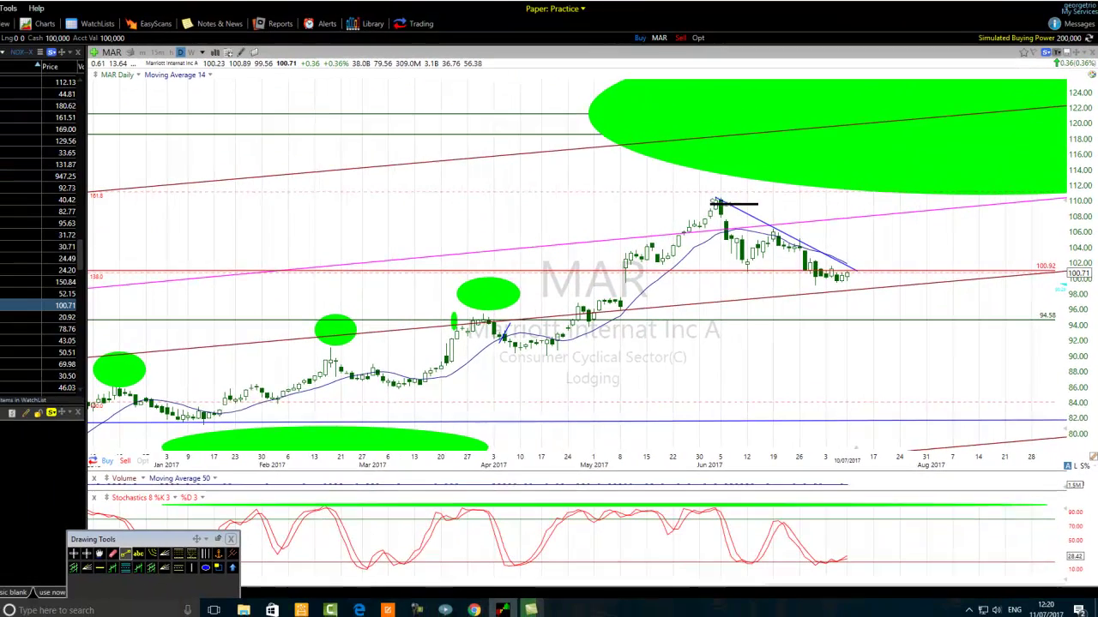
drag(734, 204, 730, 279)
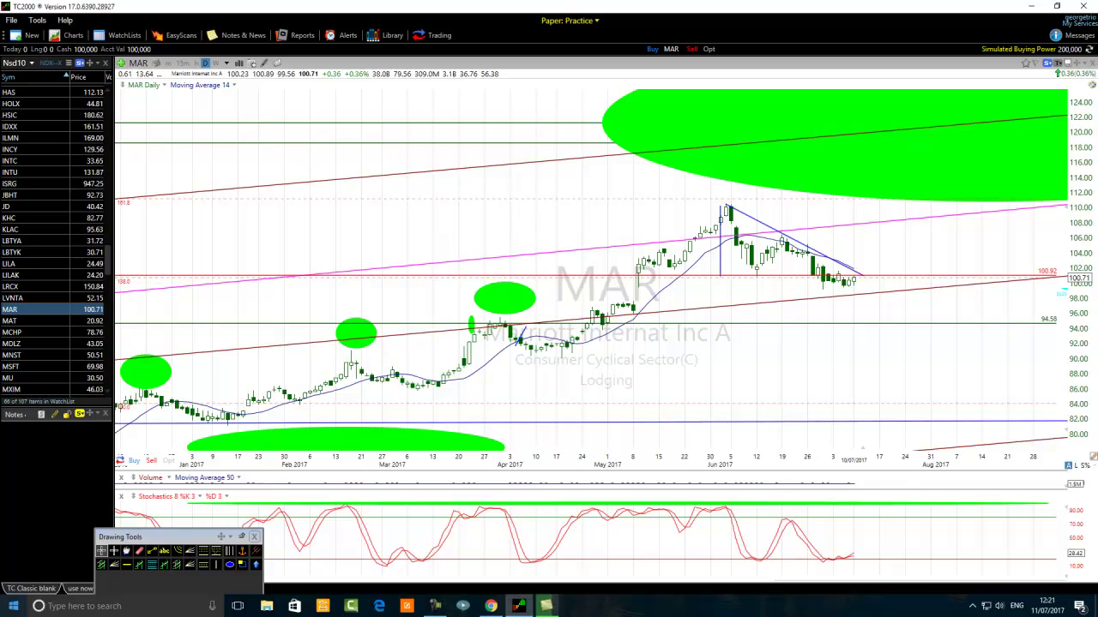
Mark the mid-May, early-June and mid-June 2017 highs with green ellipses as a head-and-shoulders pattern
click(230, 565)
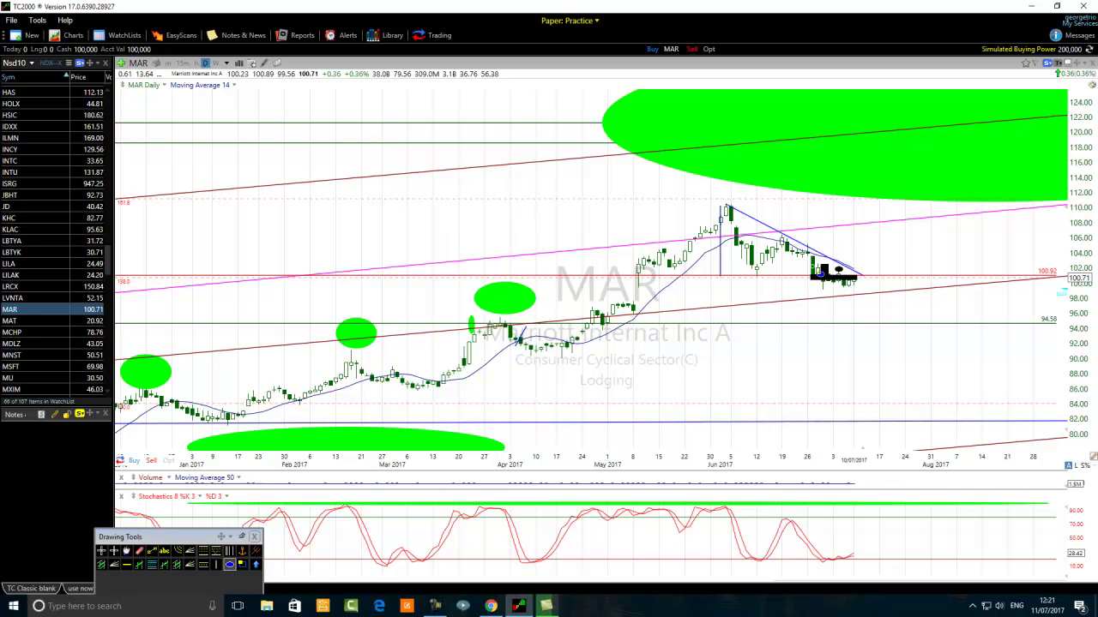
drag(776, 215, 798, 236)
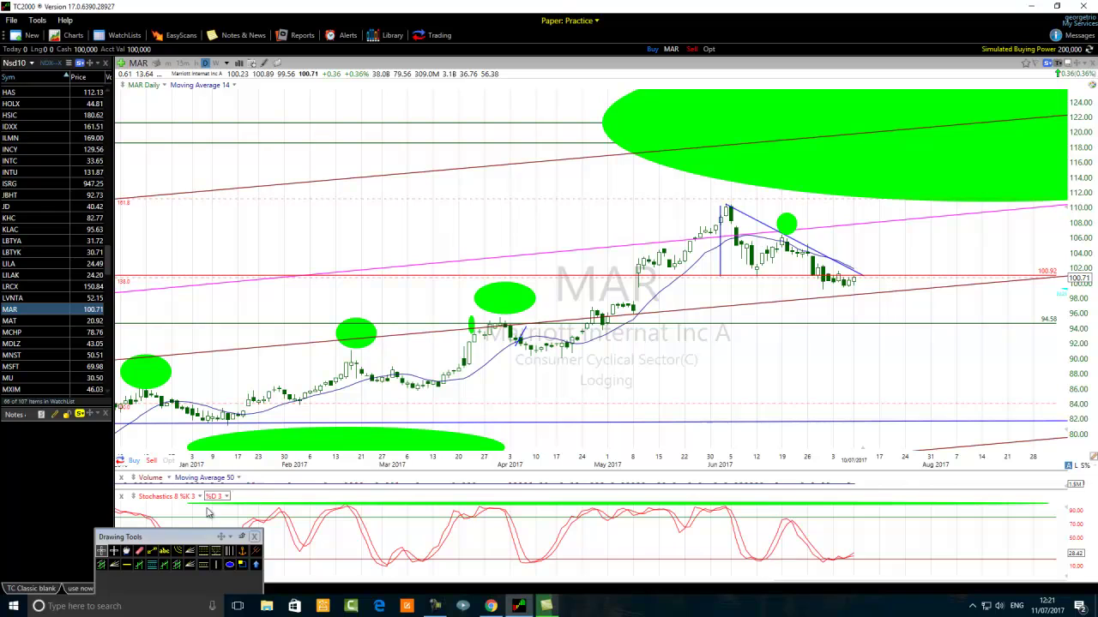
click(230, 566)
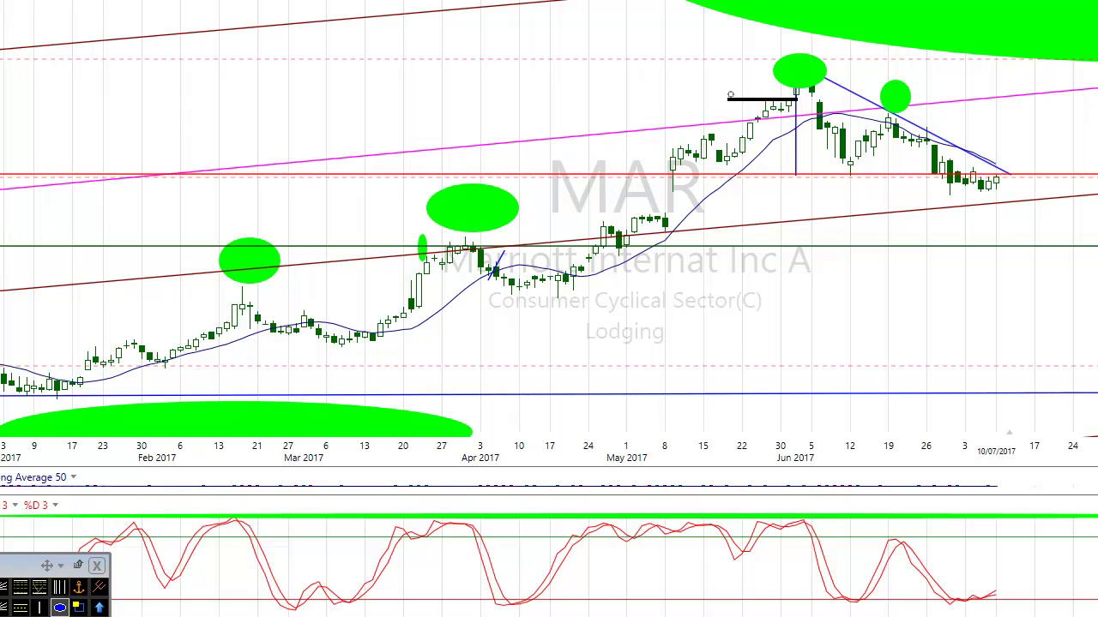
drag(734, 92, 679, 140)
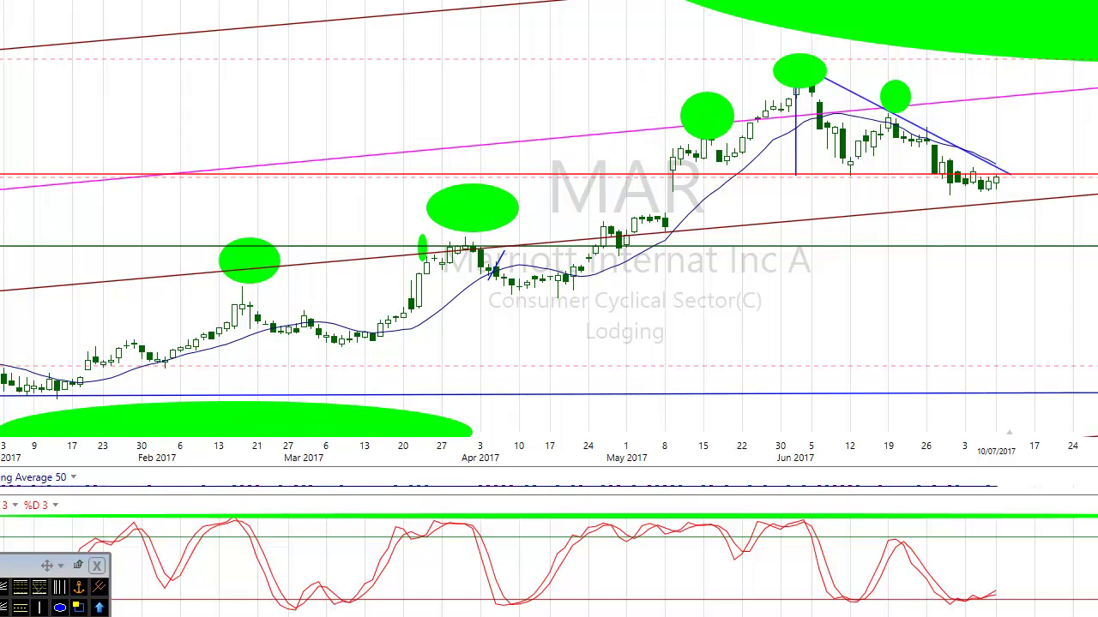
Place a vertical line at mid-January 2017 and draw a short rising trend line from about 100 to 107 across the mid-June swing
click(39, 607)
click(845, 187)
drag(842, 187, 626, 231)
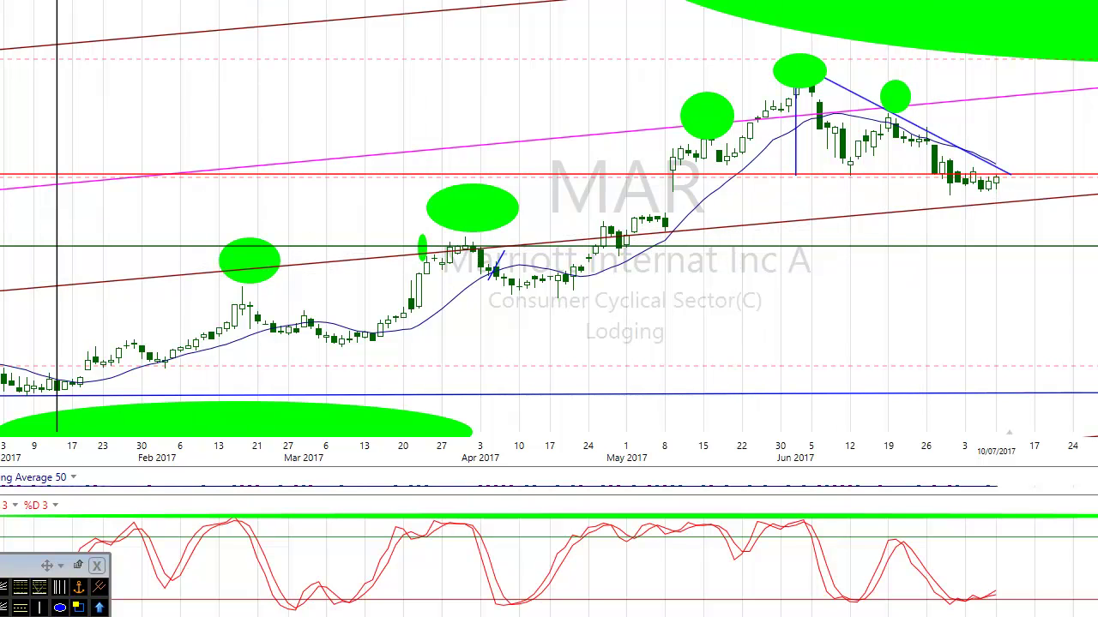
drag(843, 185, 918, 100)
click(927, 154)
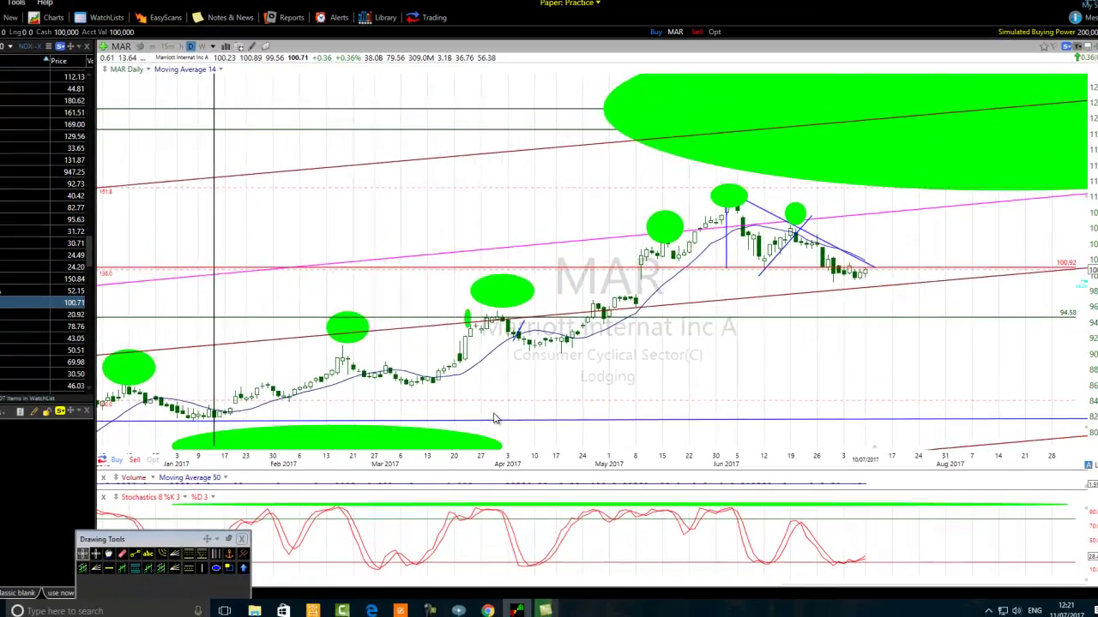
Draw a rising support trend line from the January 2017 low near 81, below the later lows, to about 105 in September 2017
scroll(472, 386, down, 3)
scroll(497, 421, down, 2)
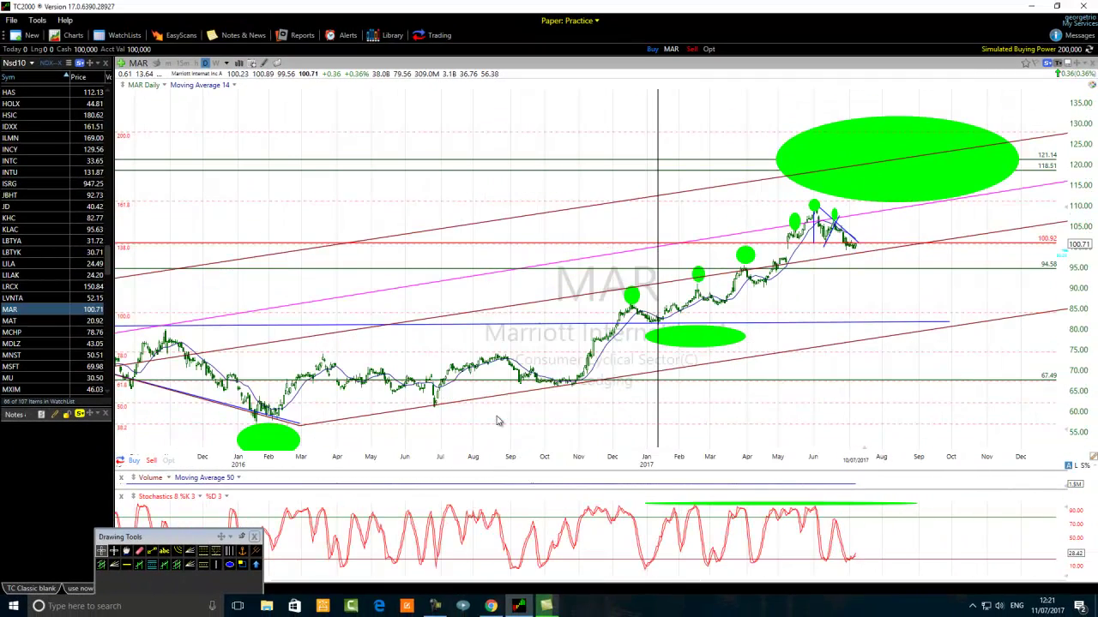
click(152, 550)
mouse_move(650, 329)
mouse_down()
mouse_move(789, 292)
mouse_move(930, 233)
mouse_move(918, 230)
mouse_up()
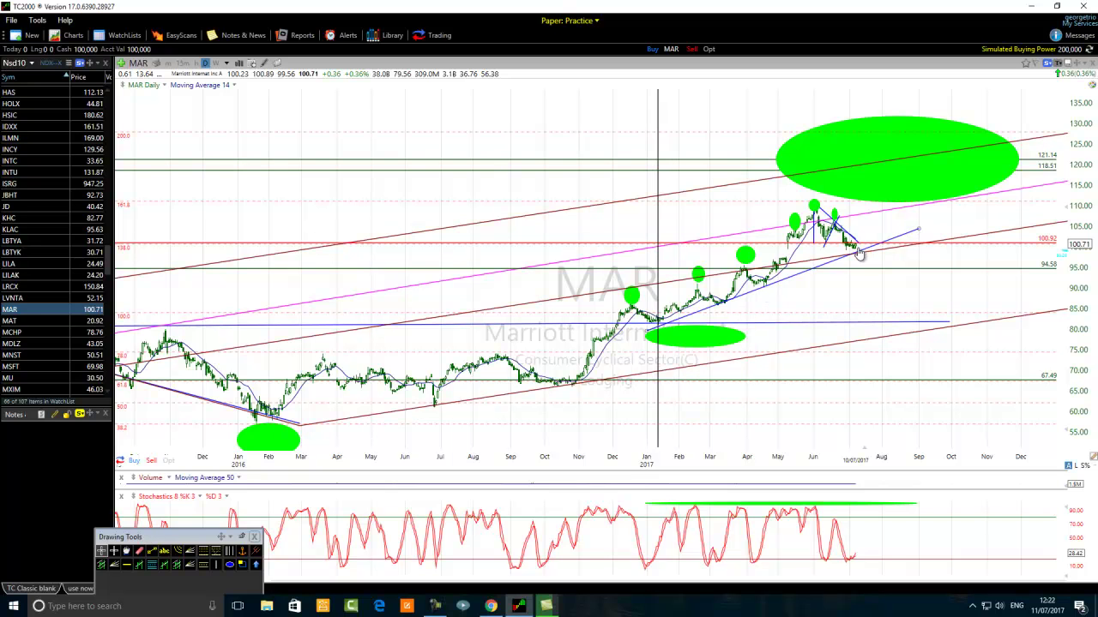
mouse_move(855, 258)
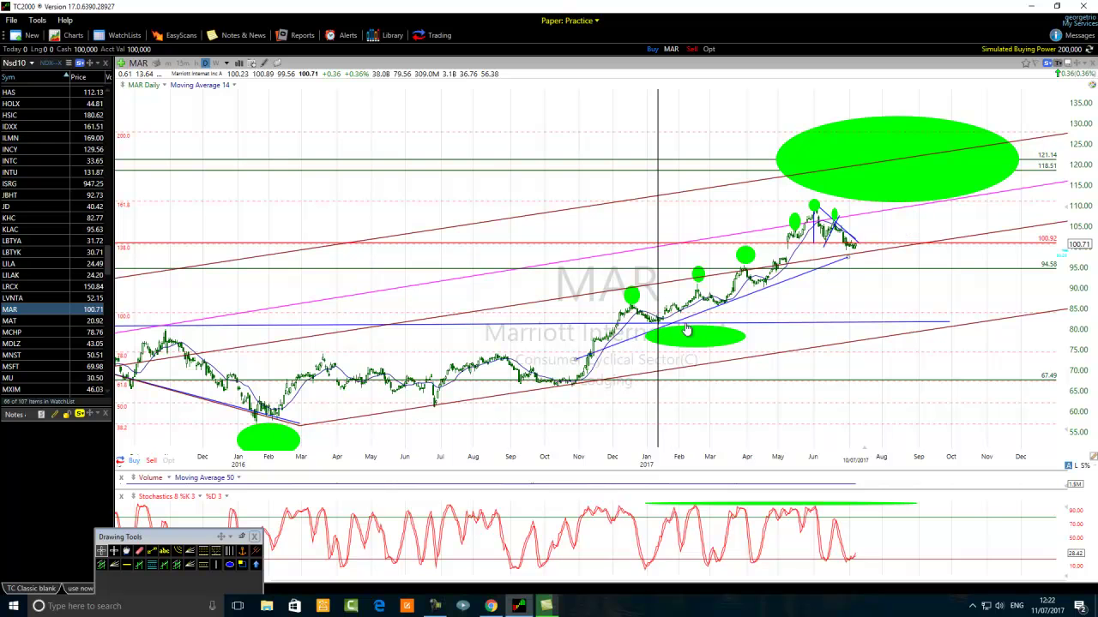
drag(793, 285, 806, 281)
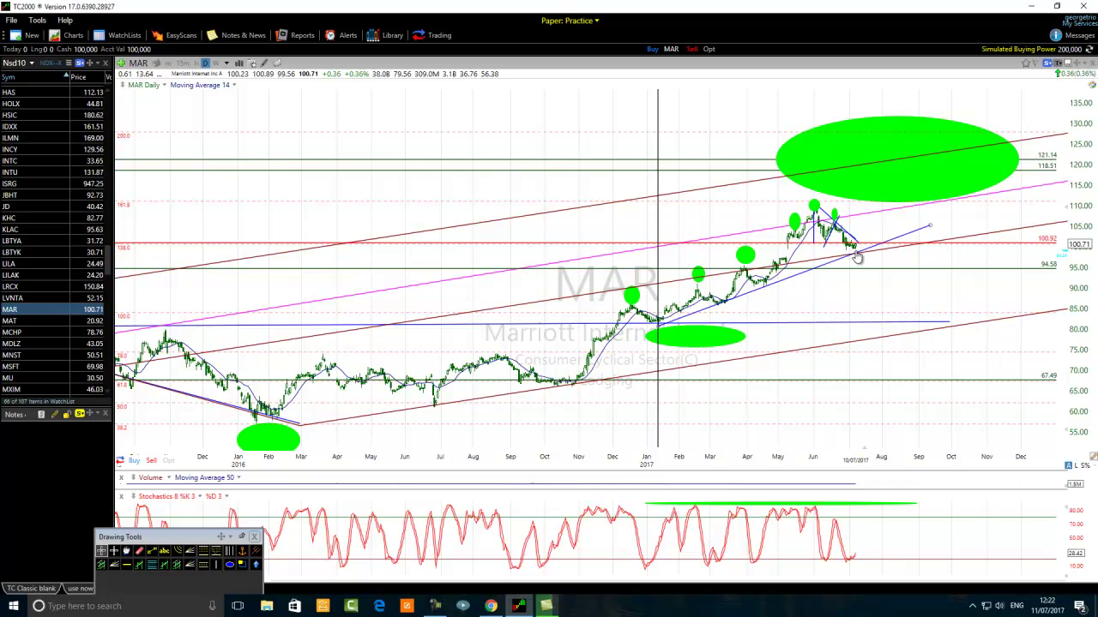
mouse_move(856, 258)
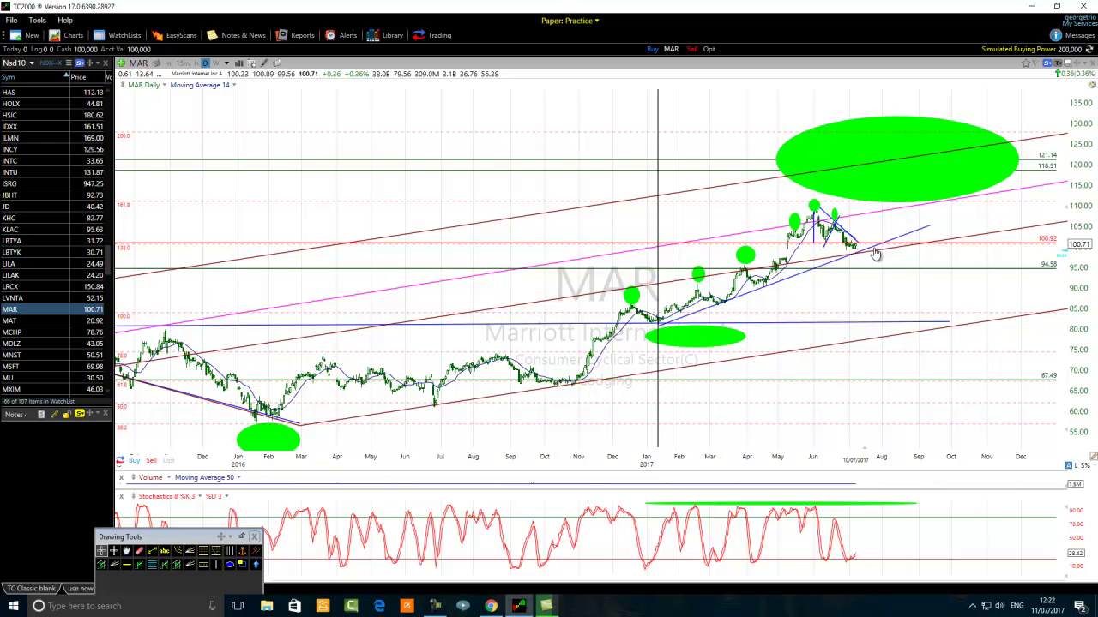
Switch the chart back to the monthly timeframe and show the price history from about 2008 onward
click(227, 64)
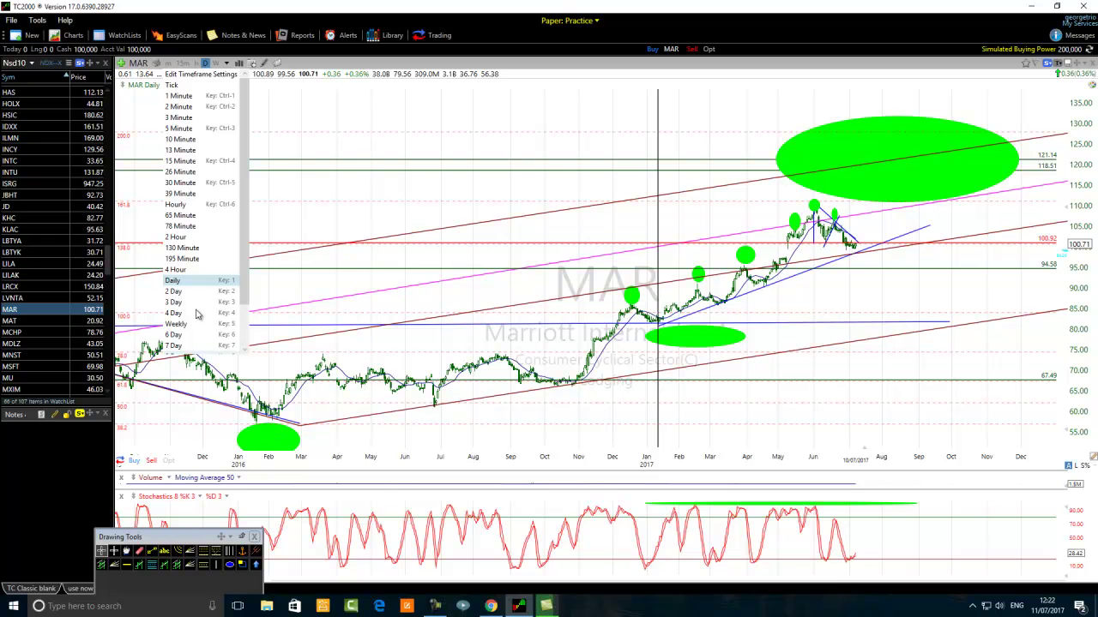
scroll(247, 330, down, 2)
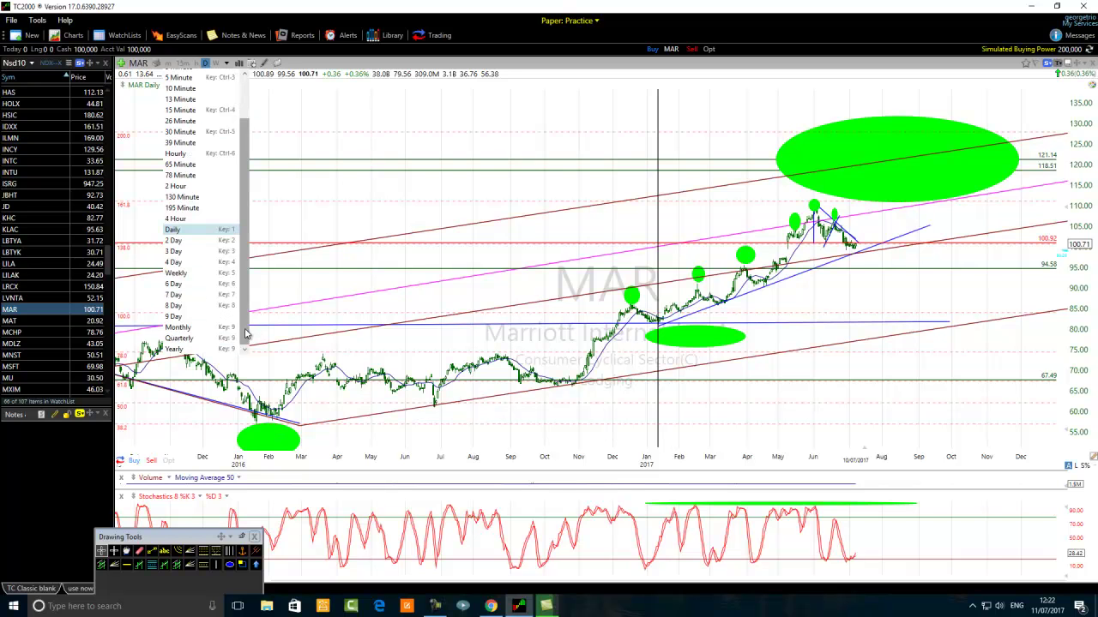
click(188, 333)
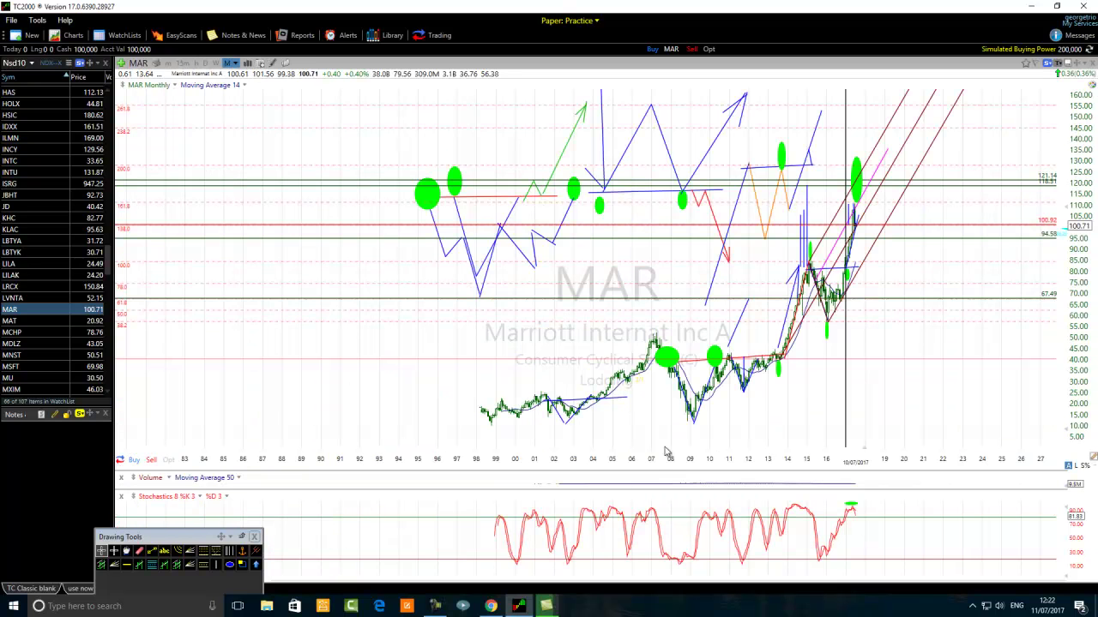
scroll(543, 470, up, 3)
scroll(542, 469, down, 3)
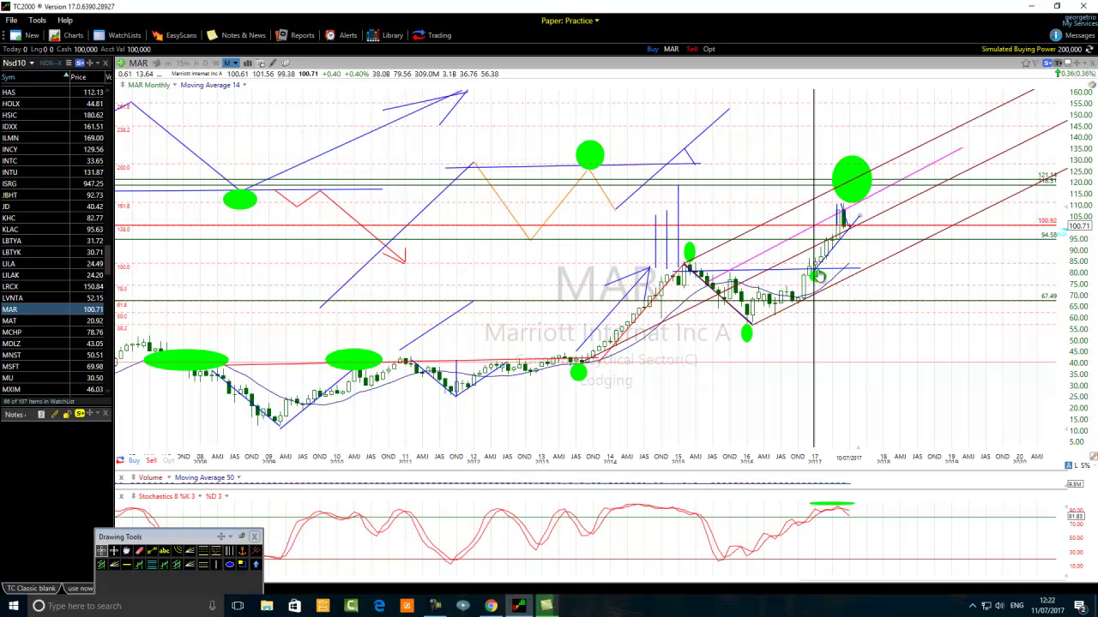
mouse_move(846, 218)
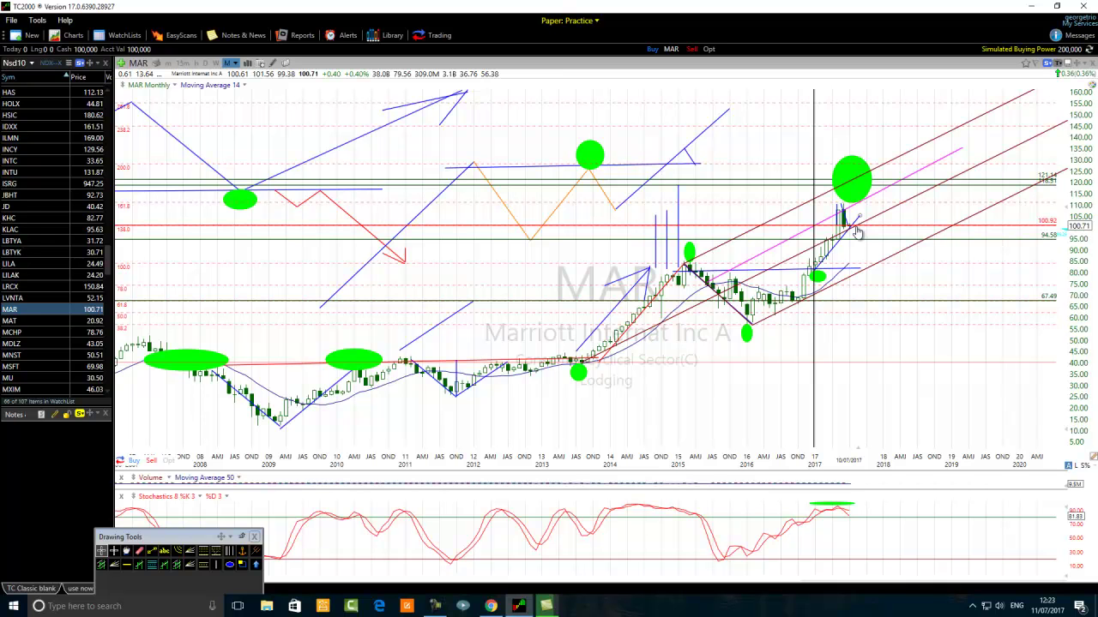
Move the vertical line to January 2014, where the monthly price broke above the 2007 high
scroll(832, 322, down, 3)
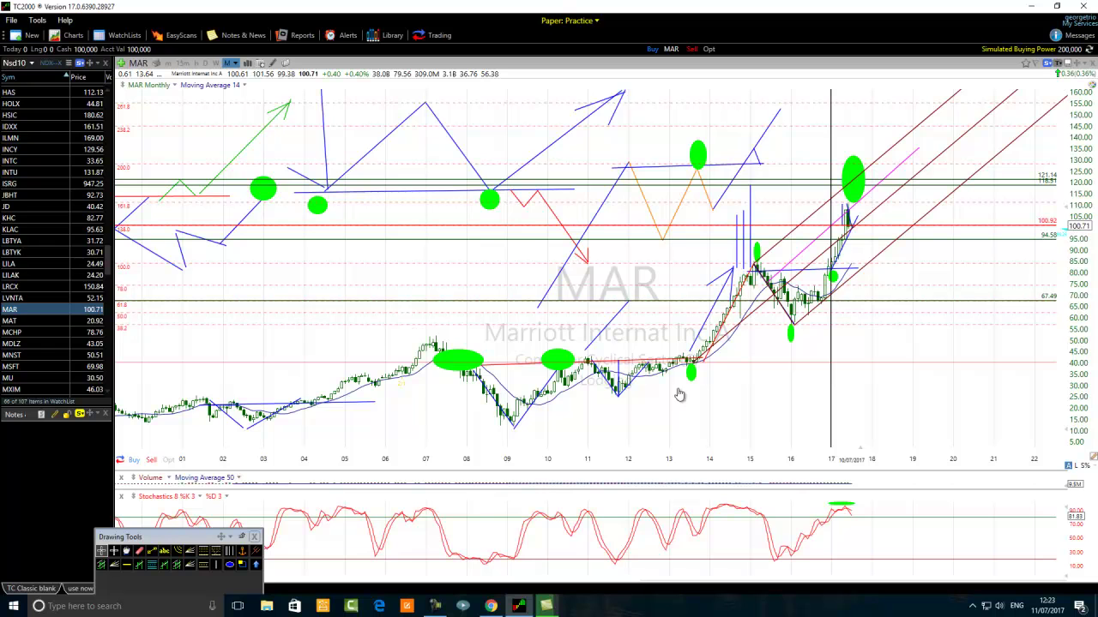
scroll(694, 542, up, 2)
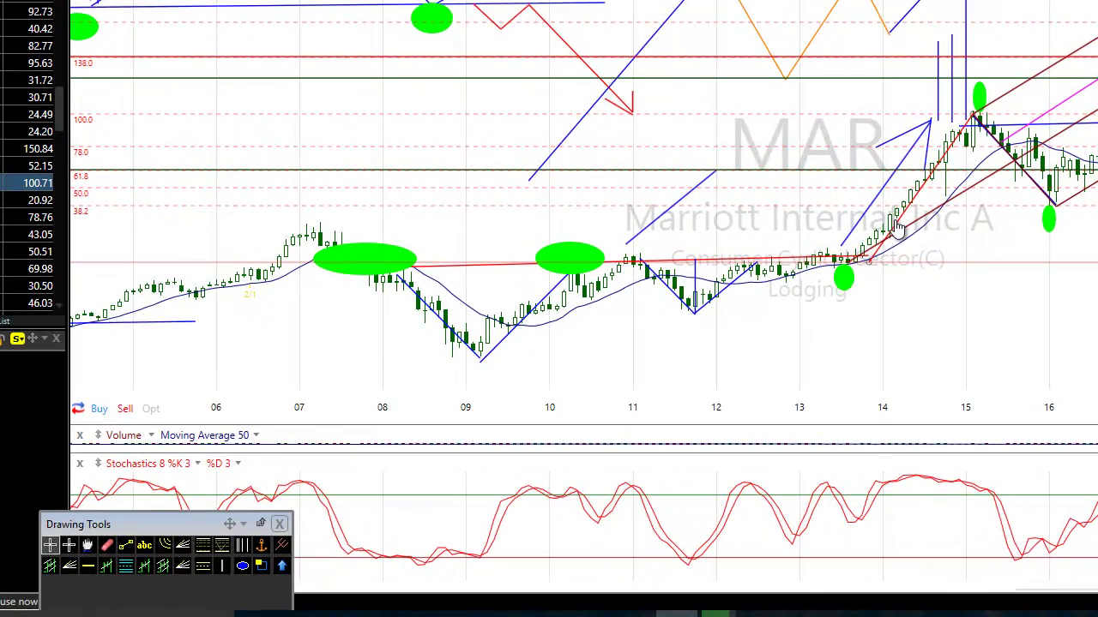
click(243, 567)
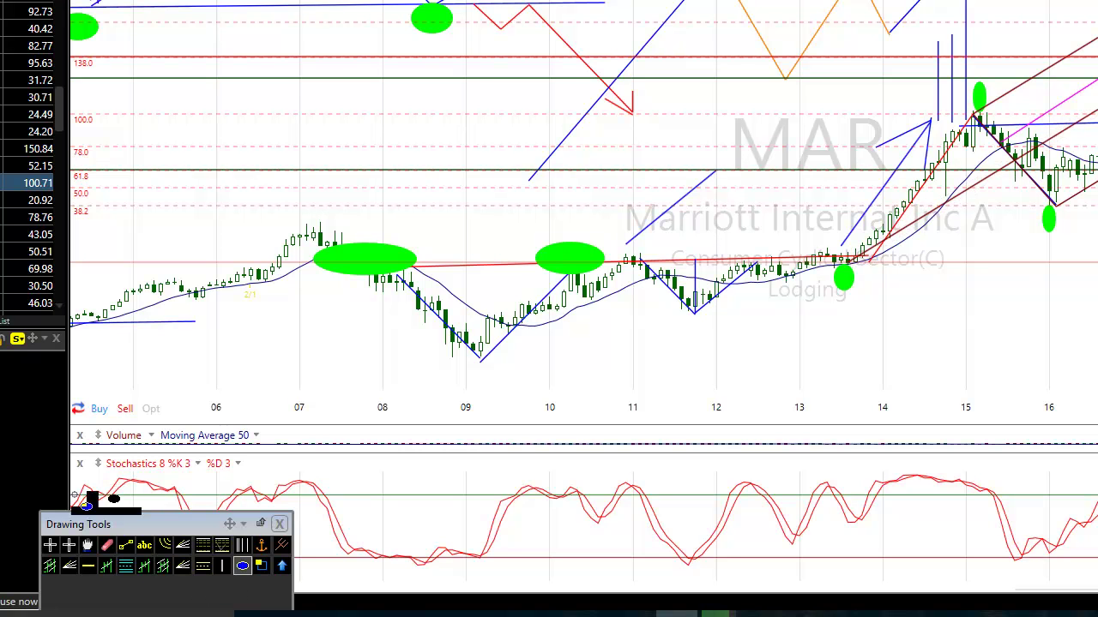
click(50, 546)
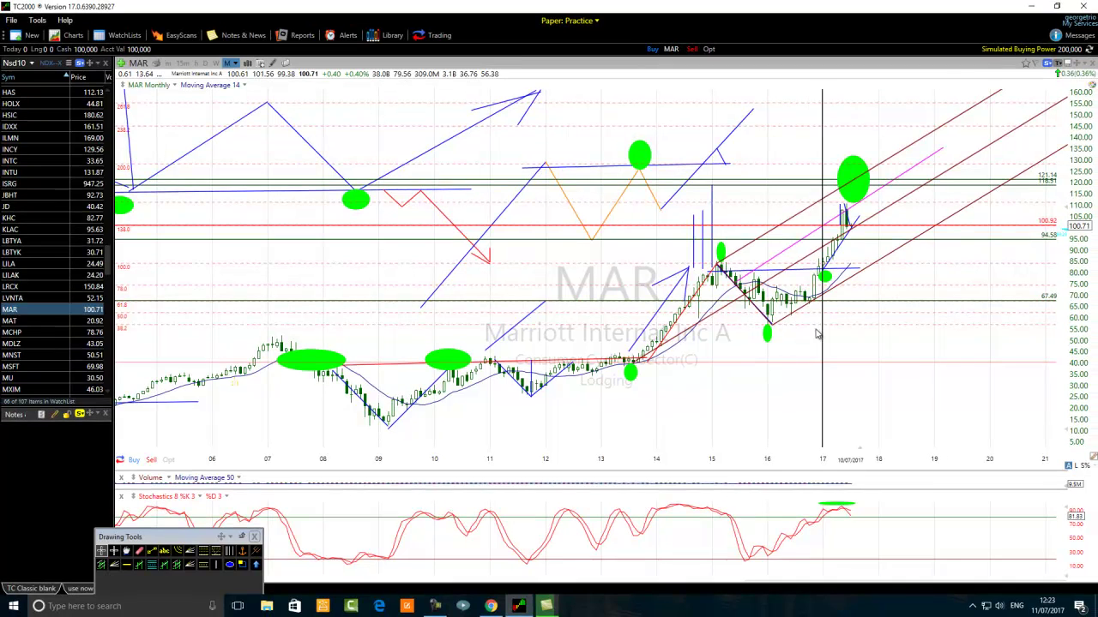
drag(817, 334, 652, 348)
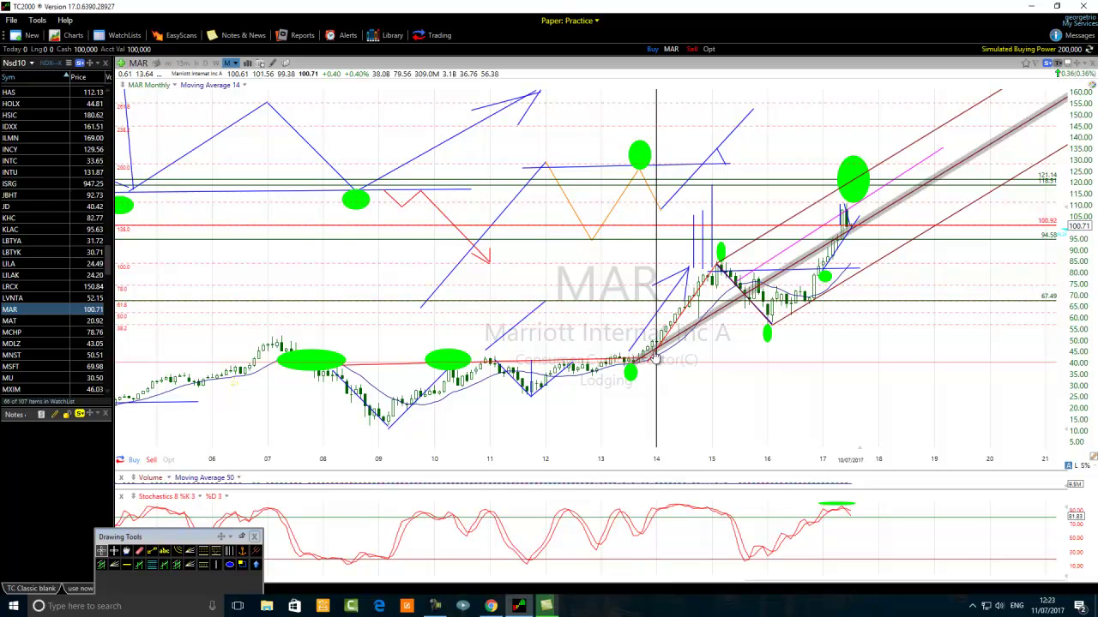
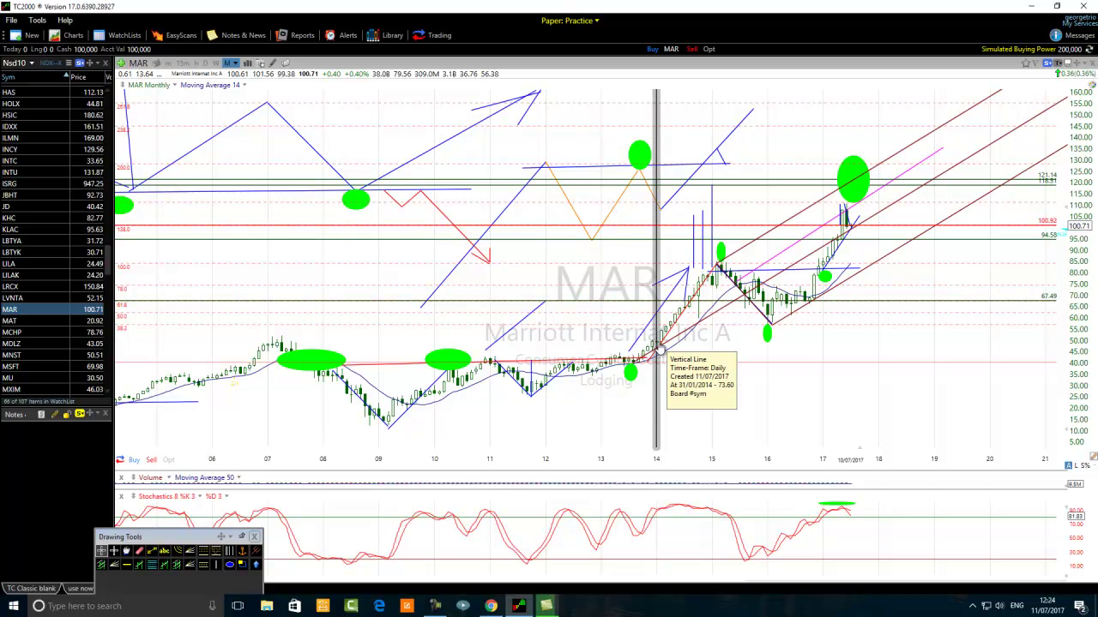
Re-anchor the pitchfork to start at the 2009 low and span the early-2011 high and the late-2011 low
drag(658, 348, 553, 331)
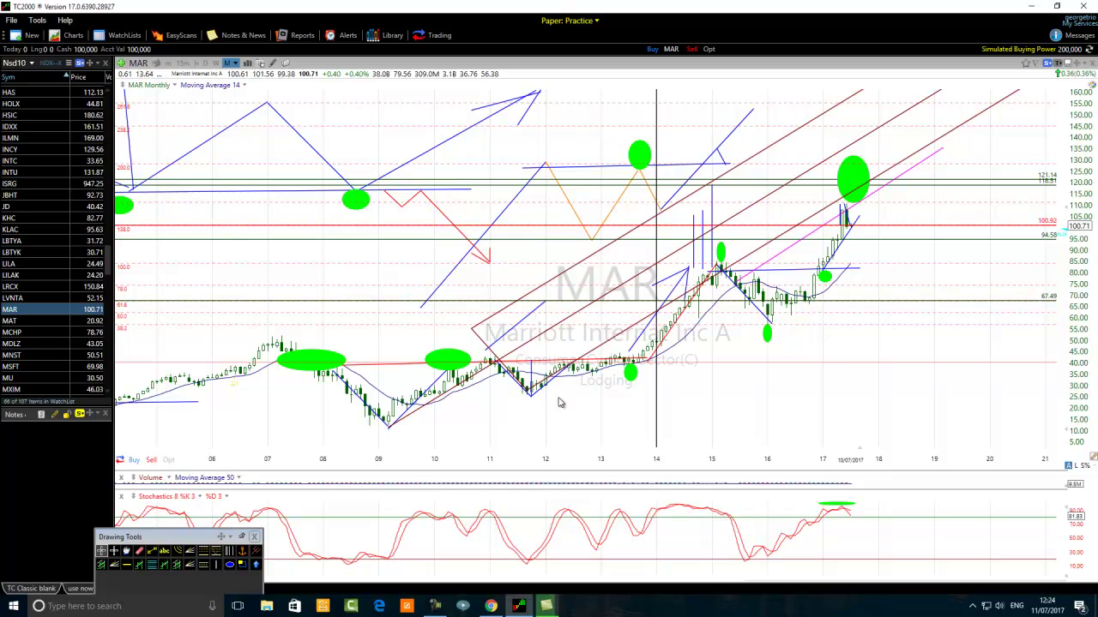
drag(475, 331, 496, 359)
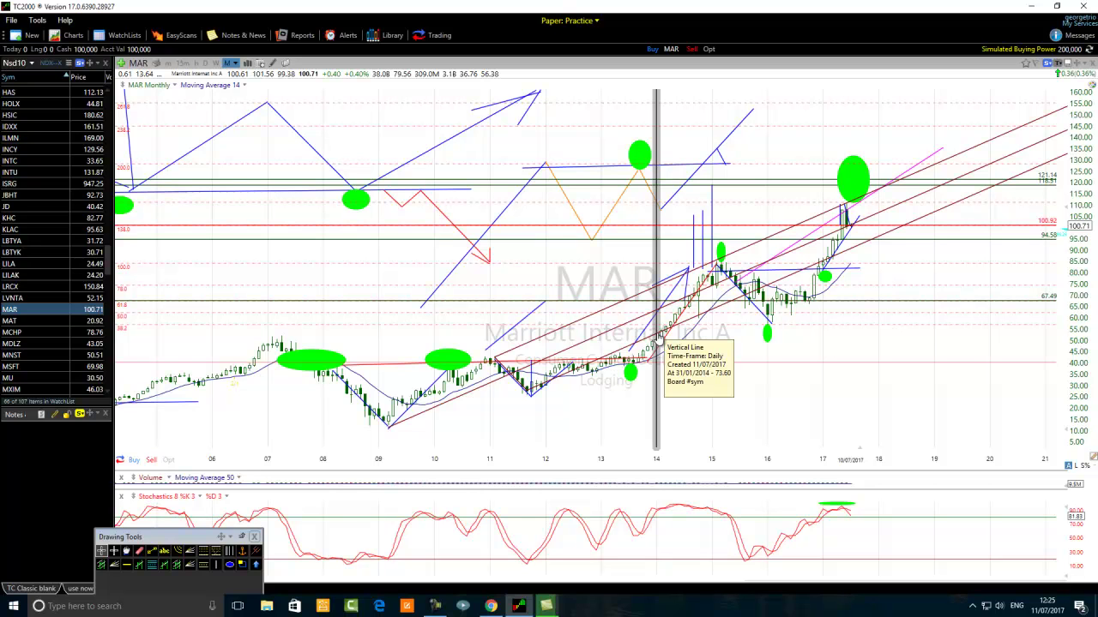
Move the 67.49 horizontal line to 53.62 just above the 2007 high, and re-anchor the Fibonacci levels from the 2009 low to the early-2011 high
click(287, 341)
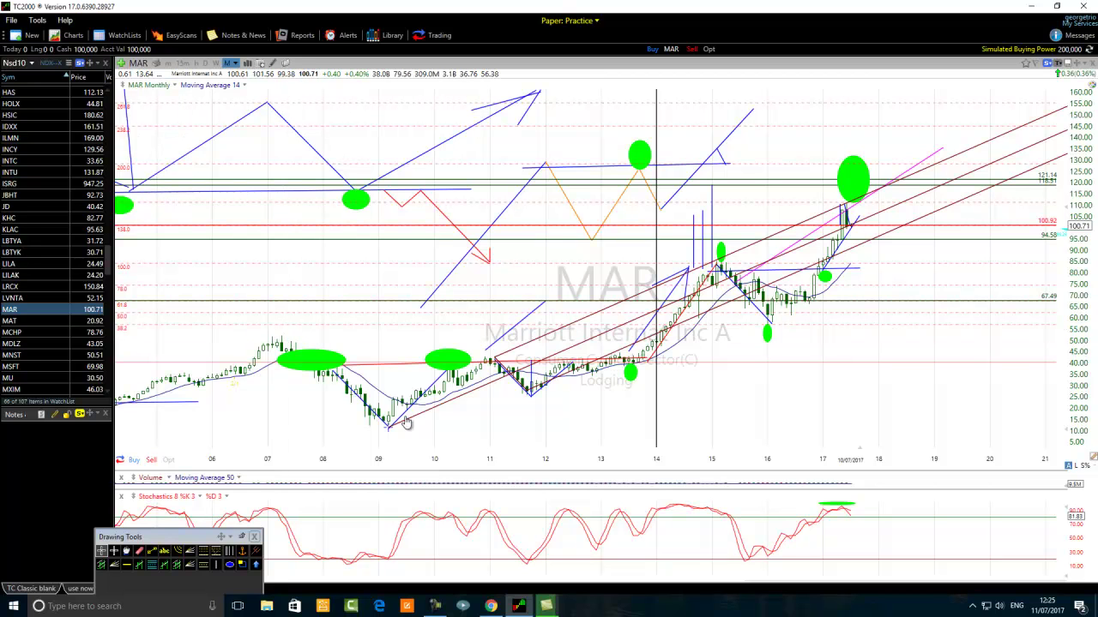
drag(536, 305, 487, 343)
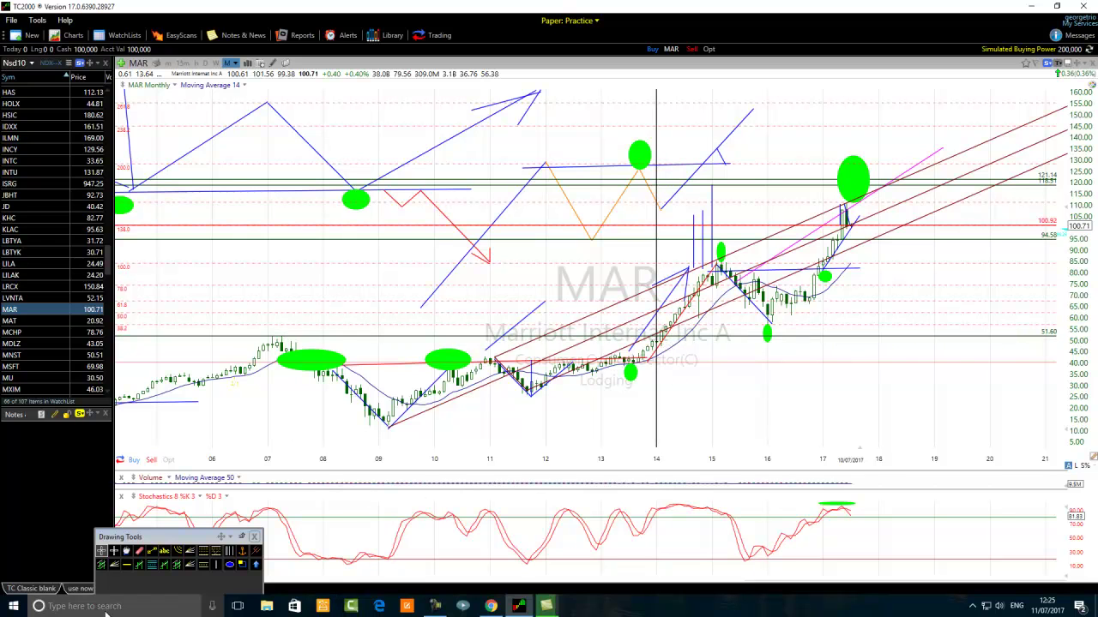
mouse_move(692, 307)
mouse_down()
mouse_move(480, 379)
mouse_move(478, 343)
mouse_move(447, 370)
mouse_move(477, 329)
mouse_move(470, 345)
mouse_move(483, 349)
mouse_move(463, 369)
mouse_move(481, 360)
mouse_up()
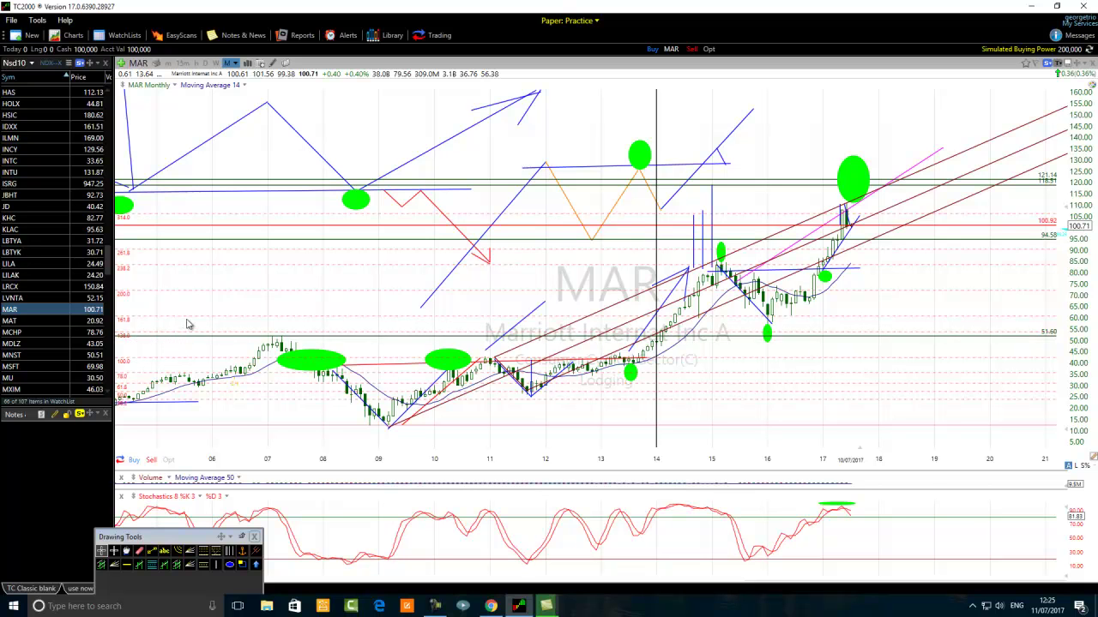
mouse_move(189, 334)
mouse_down()
mouse_move(199, 324)
mouse_move(199, 339)
mouse_up()
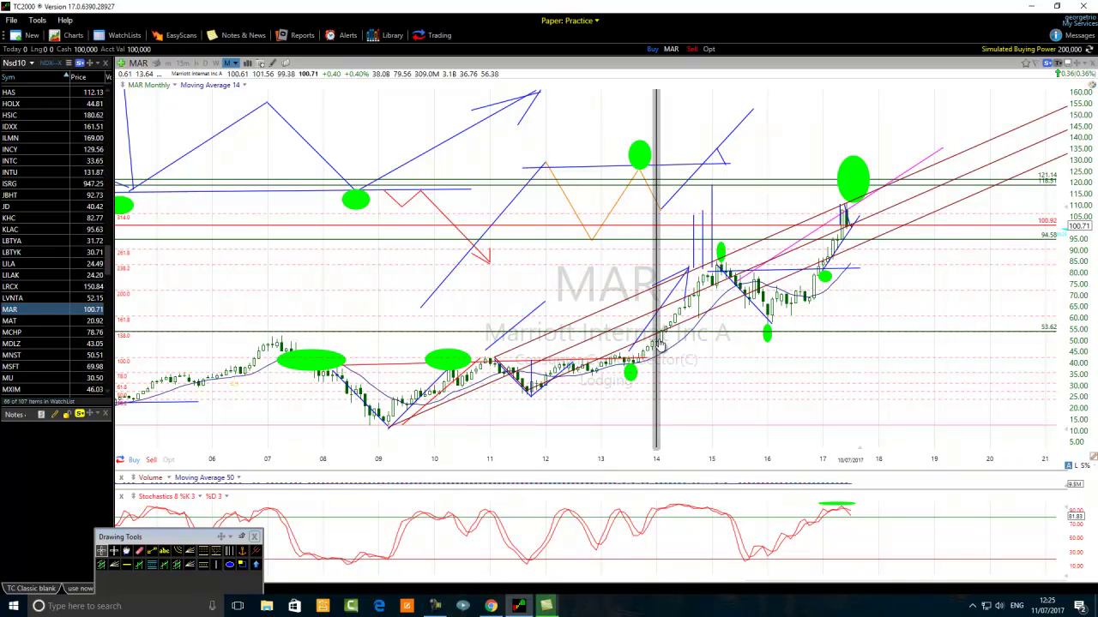
scroll(653, 360, up, 3)
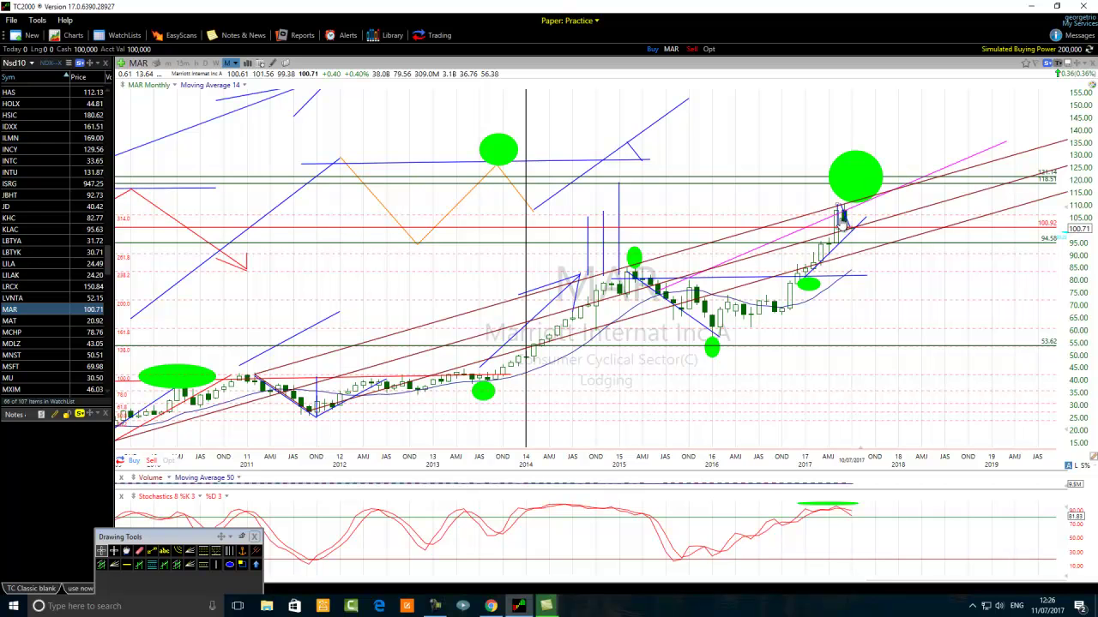
mouse_move(843, 225)
scroll(537, 514, down, 3)
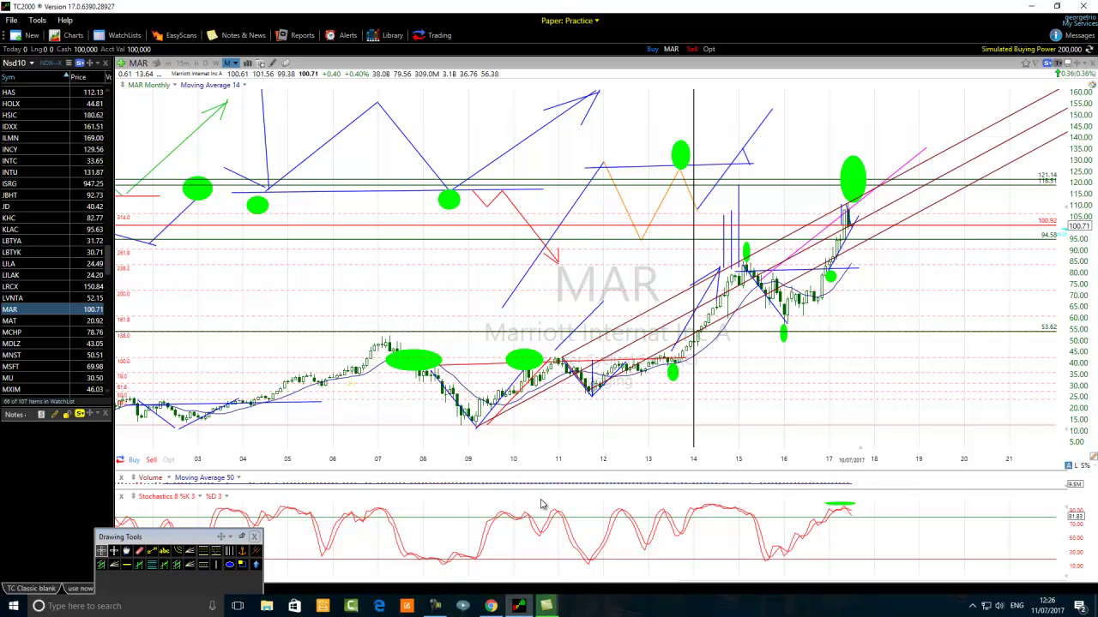
click(435, 606)
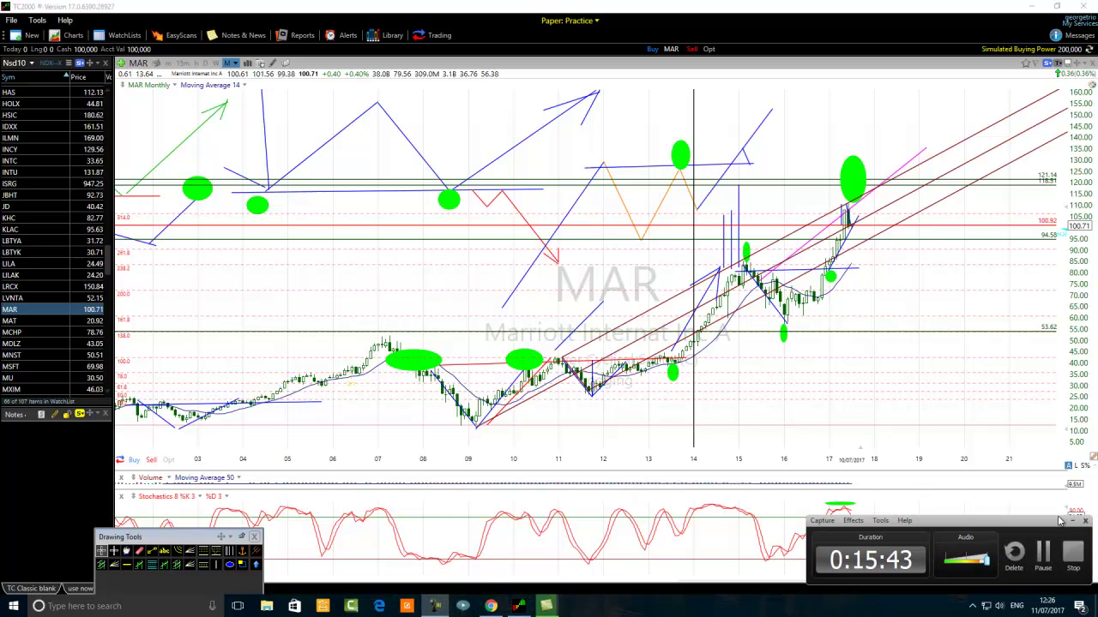
click(1072, 522)
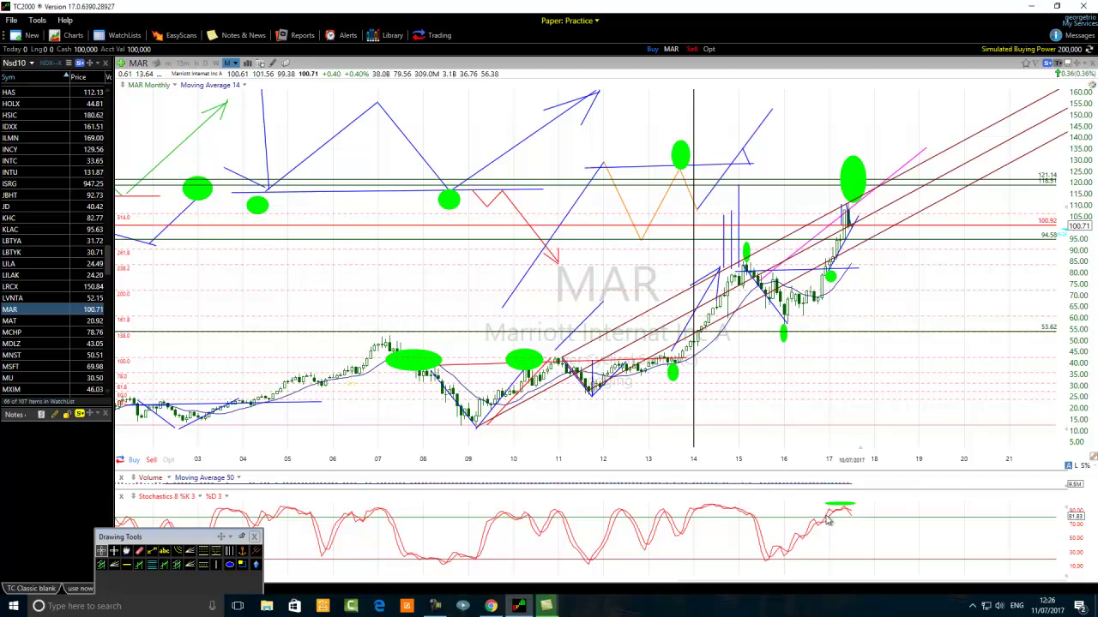
scroll(787, 546, up, 4)
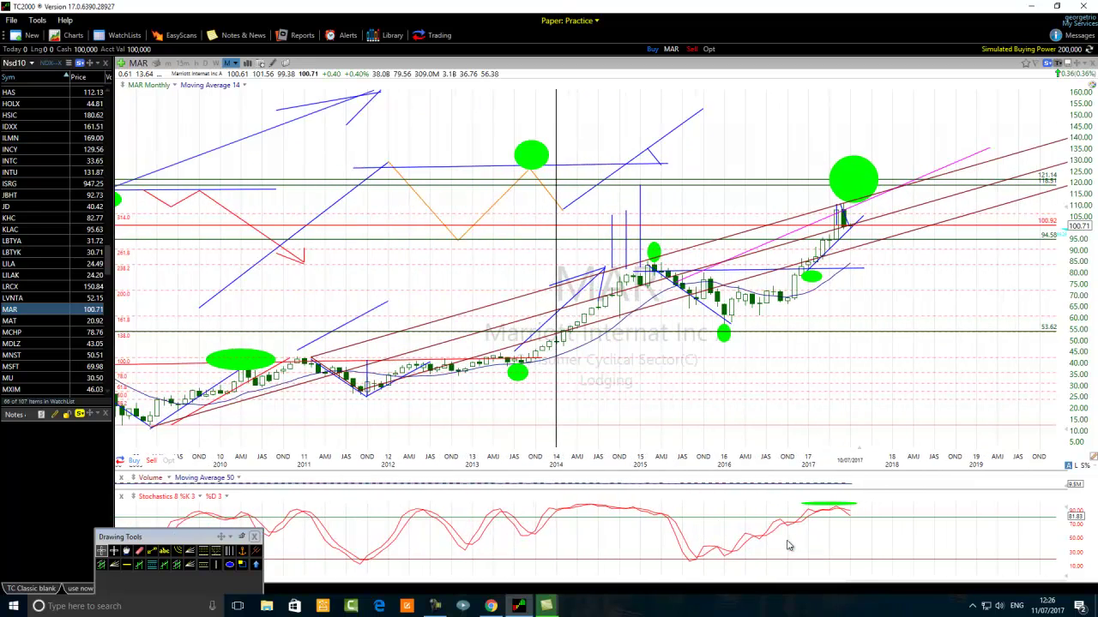
scroll(788, 545, down, 4)
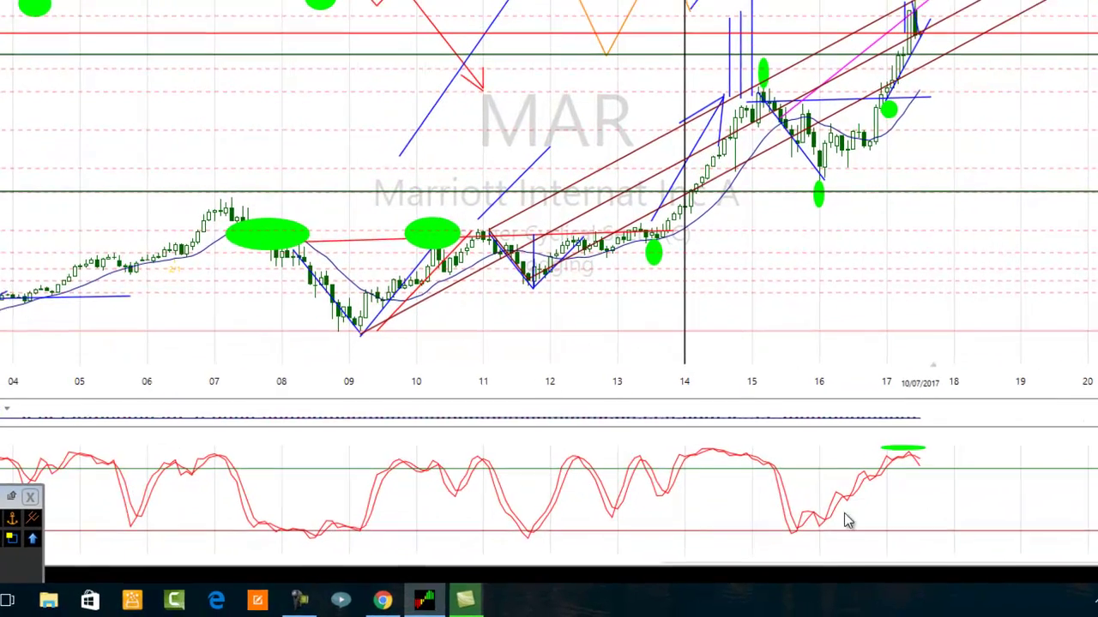
click(296, 599)
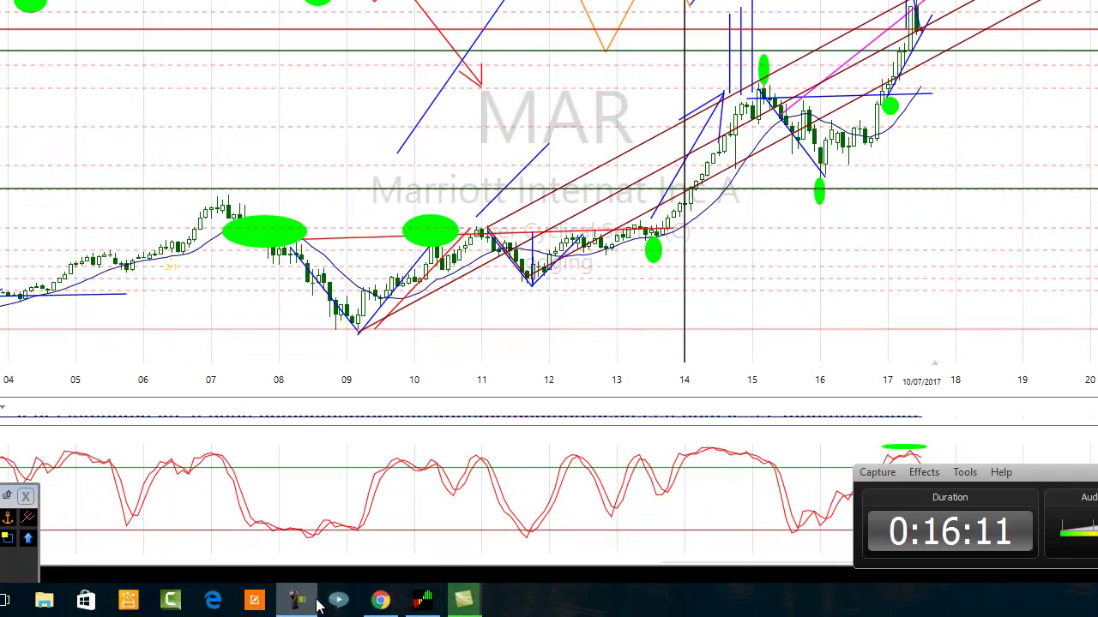